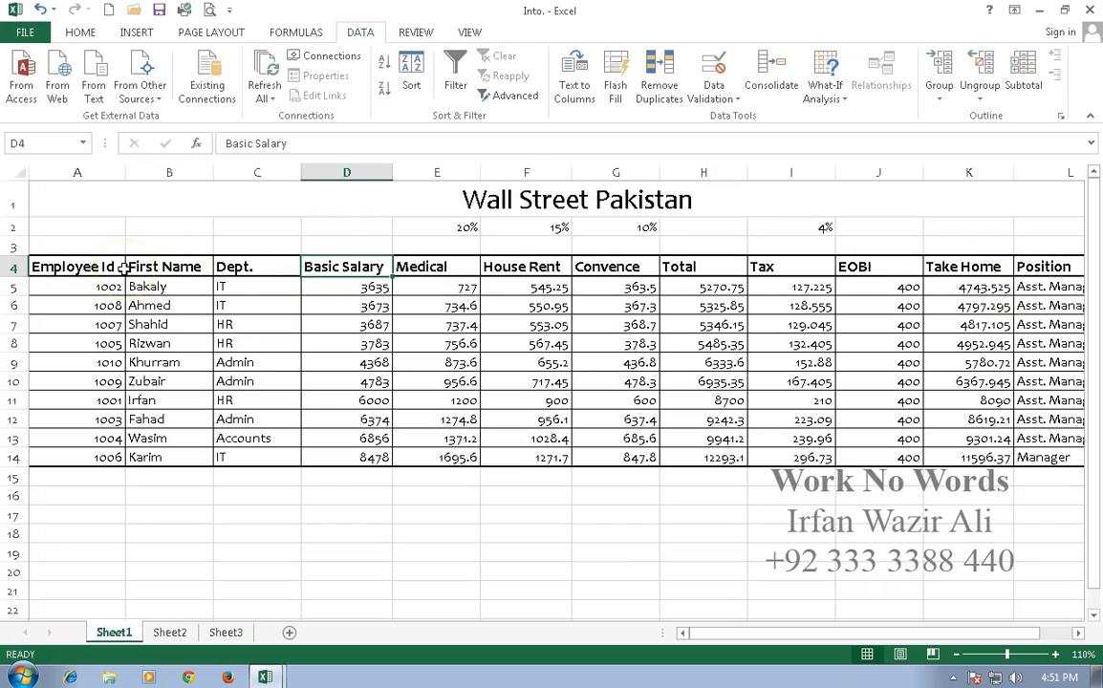
Step: Turn on filtering for the row 4 headers and filter the Dept. column to show only HR
left_click(457, 82)
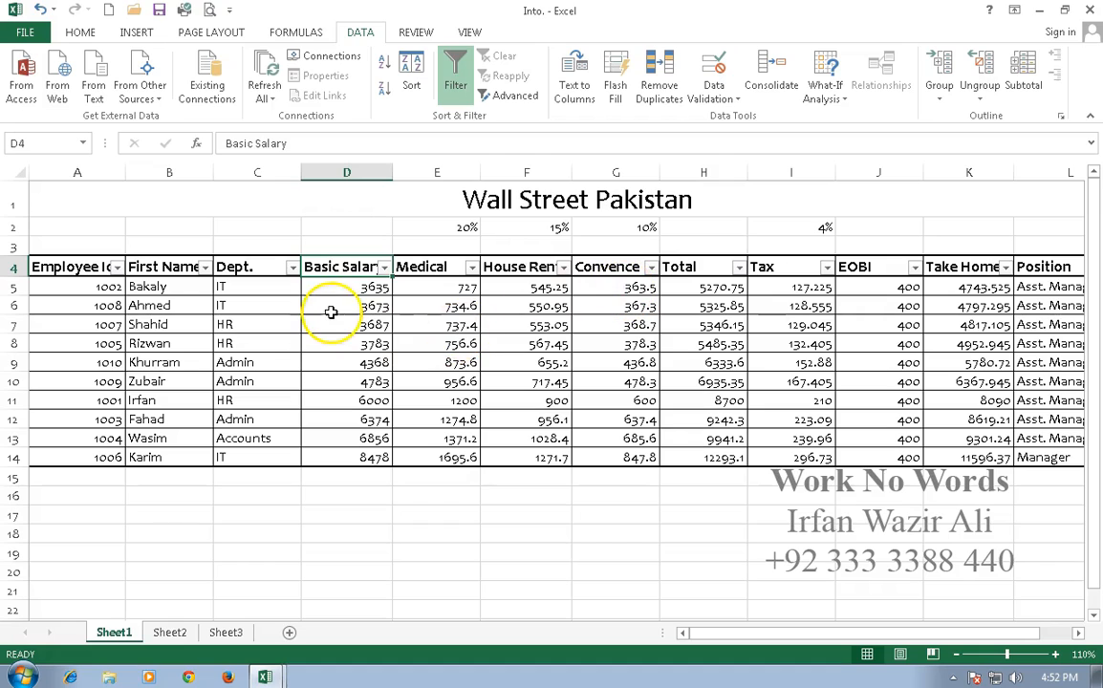
left_click(292, 269)
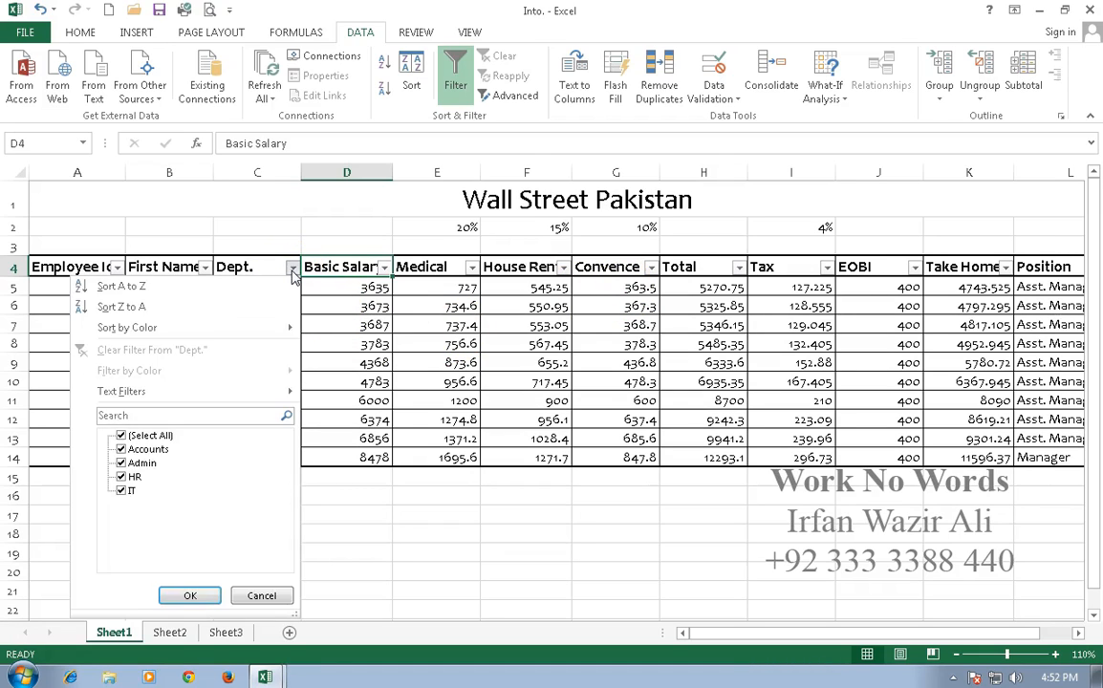
left_click(120, 435)
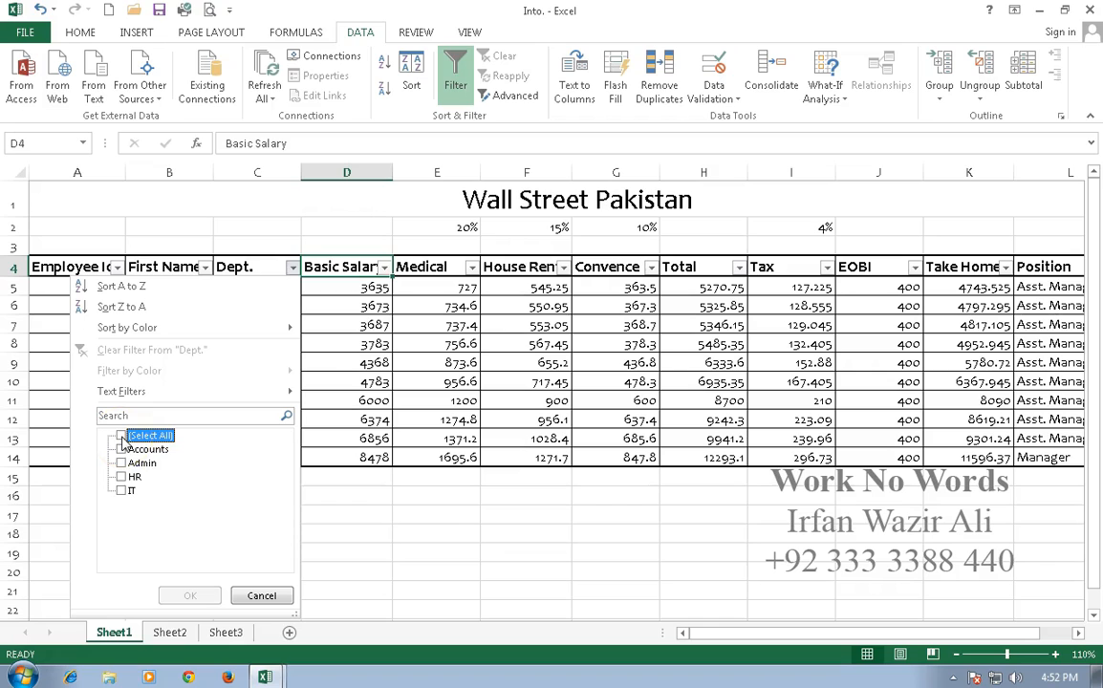
left_click(120, 477)
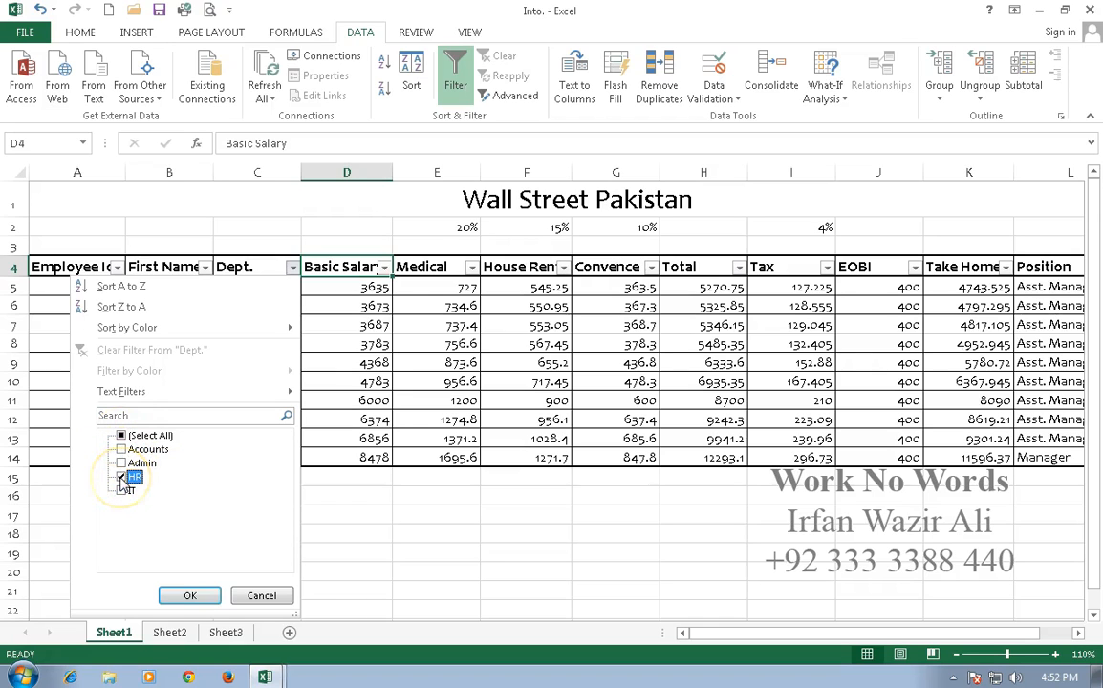
left_click(190, 595)
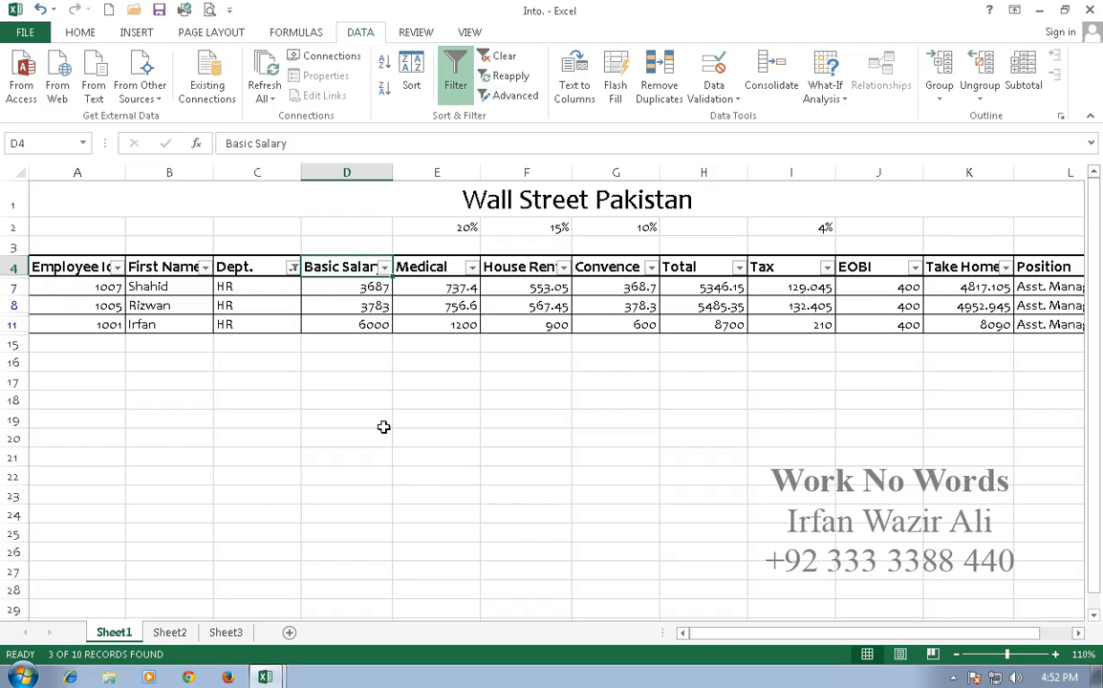
Step: Select all departments again in the Dept. column's filter
left_click(293, 268)
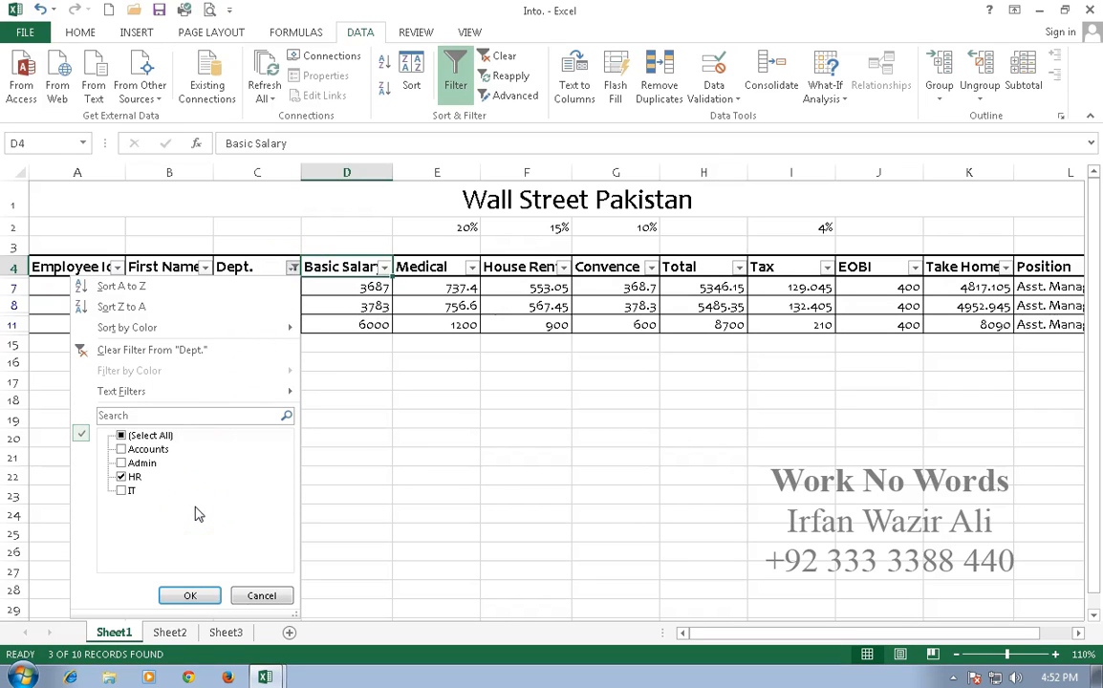
left_click(120, 436)
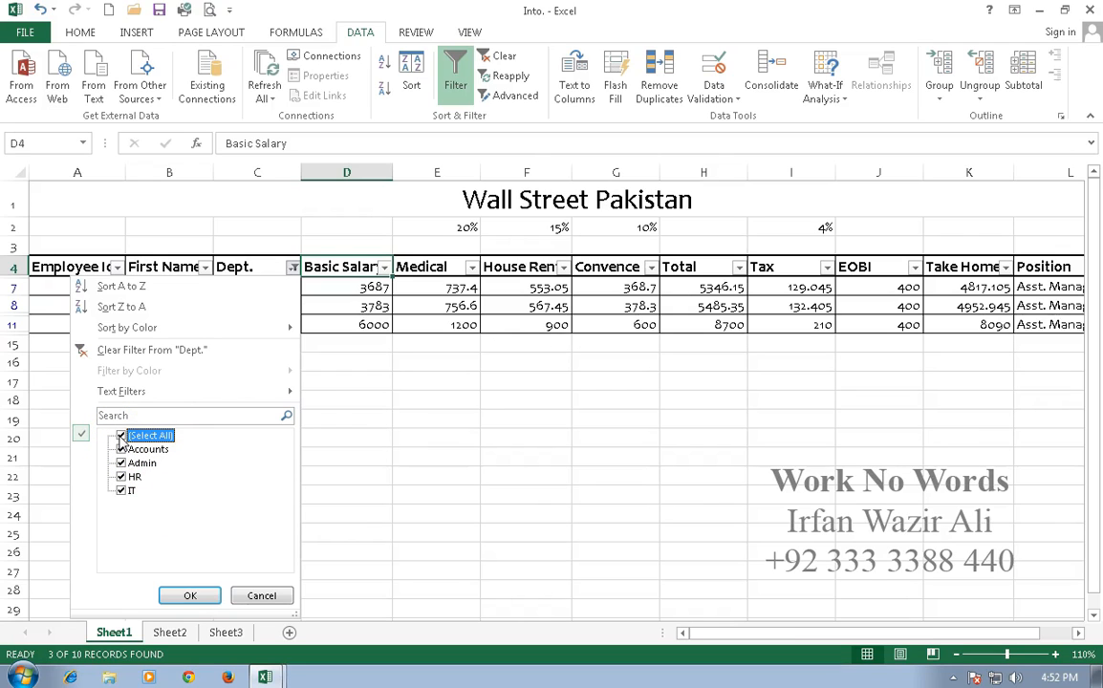
left_click(190, 596)
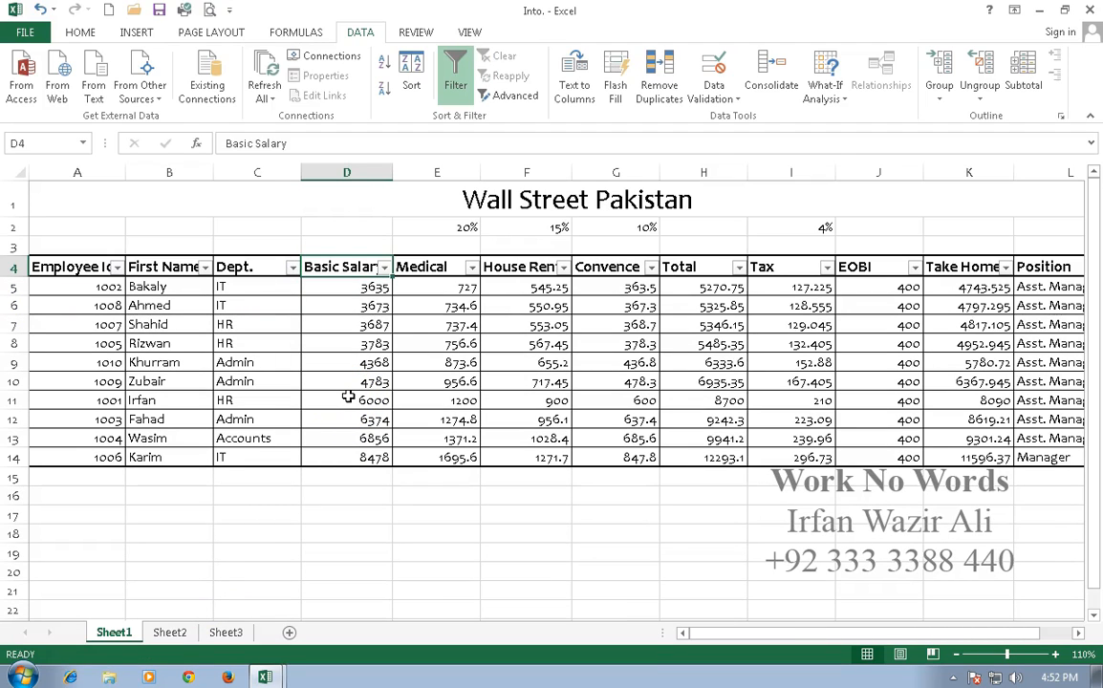
Step: Filter the Dept. column so only IT employees are listed
left_click(293, 268)
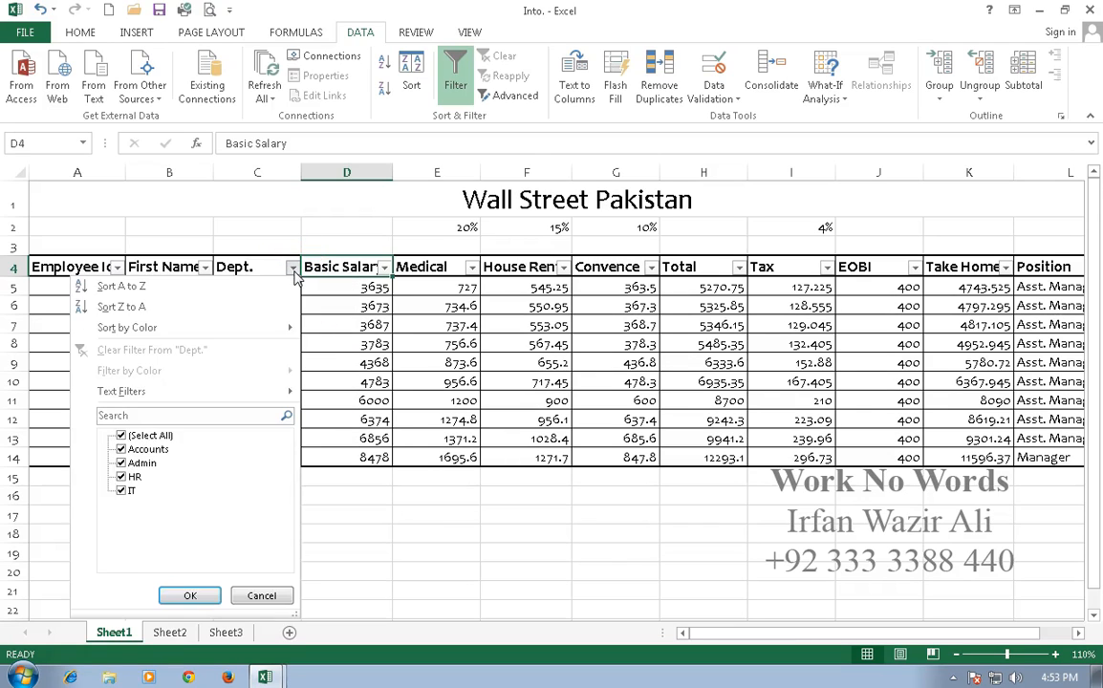
left_click(120, 437)
left_click(121, 490)
left_click(189, 595)
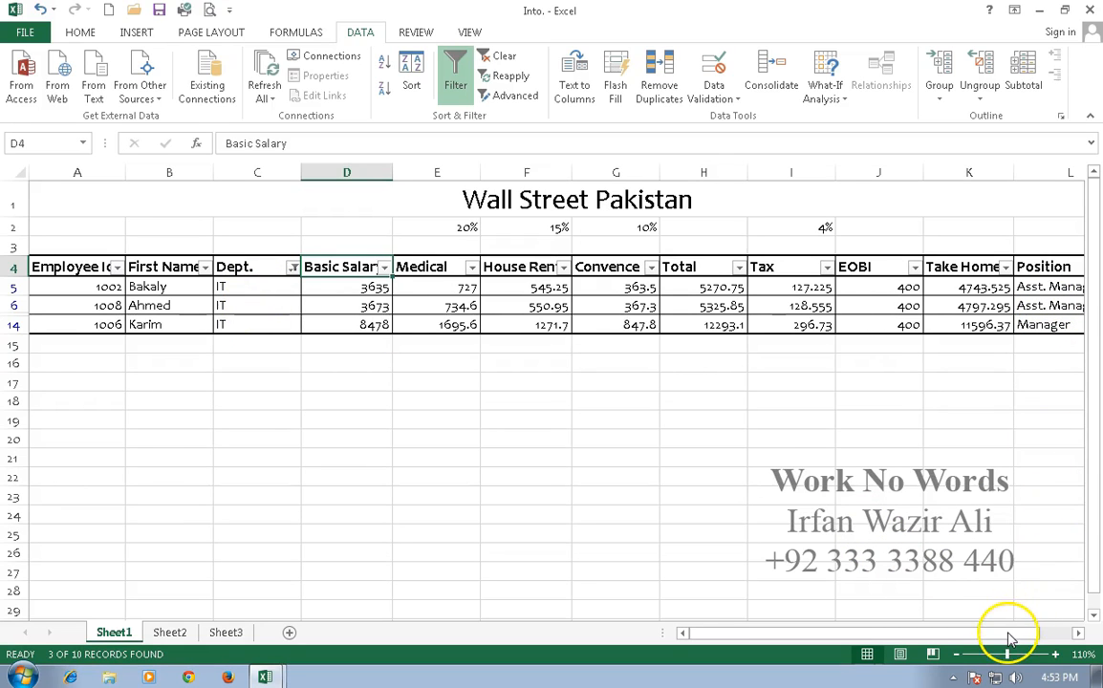
Step: Narrow the filtered IT rows to Asst. Manager by excluding Manager in the Position column's filter
left_click_drag(1007, 636, 1026, 636)
left_click(1021, 268)
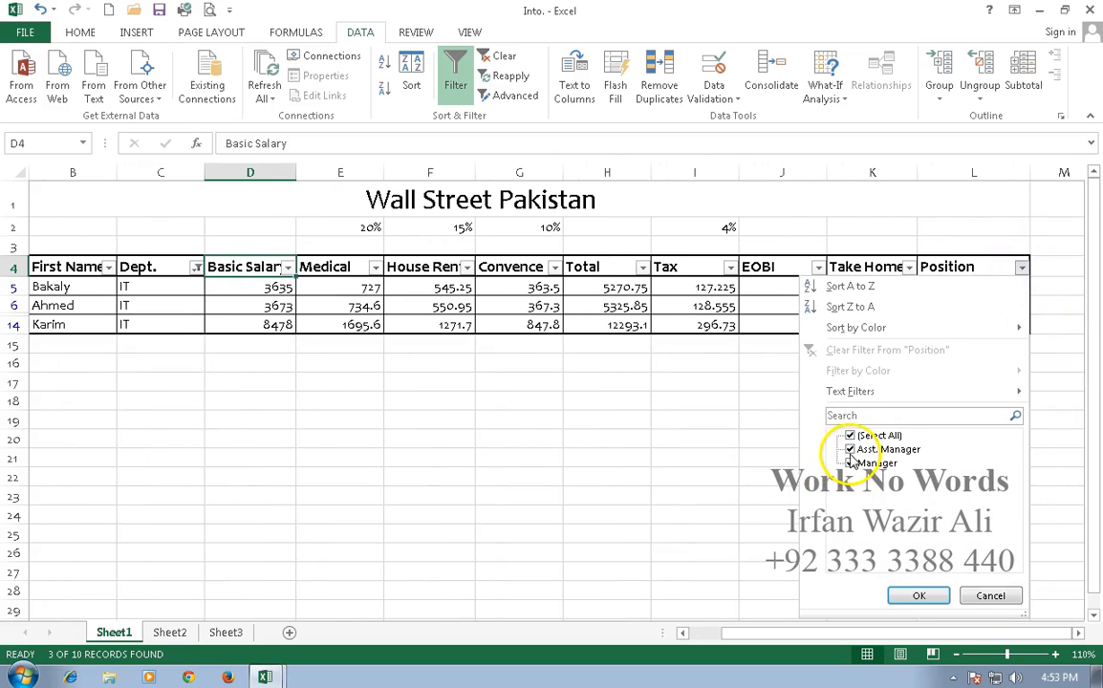
left_click(851, 464)
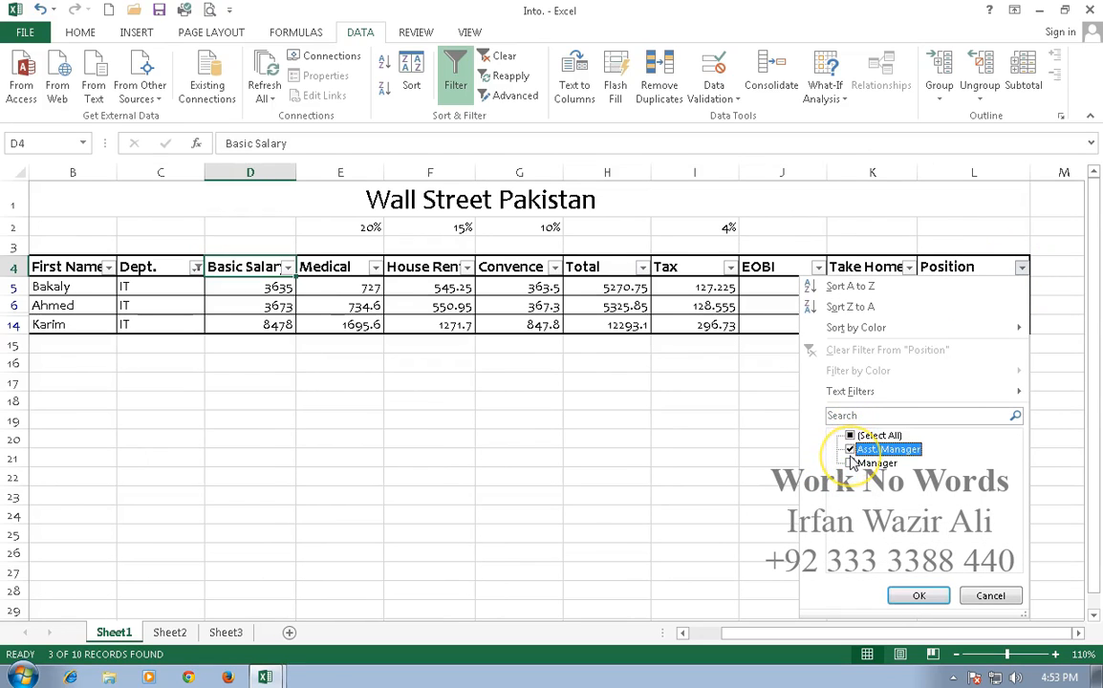
left_click(918, 595)
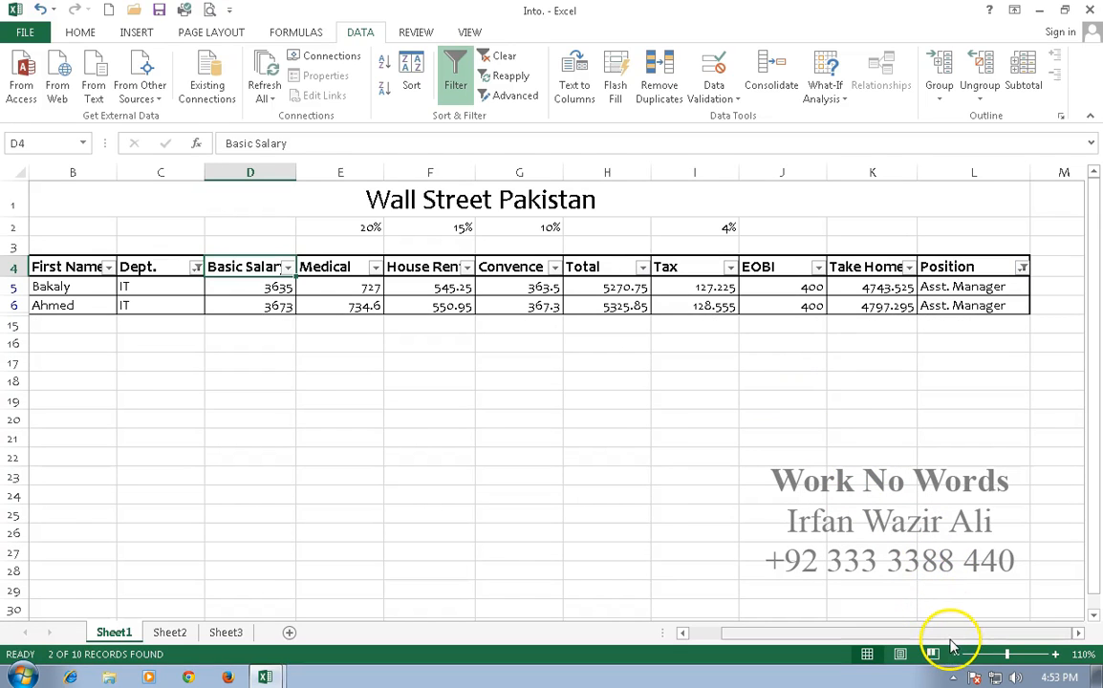
left_click_drag(949, 635, 921, 636)
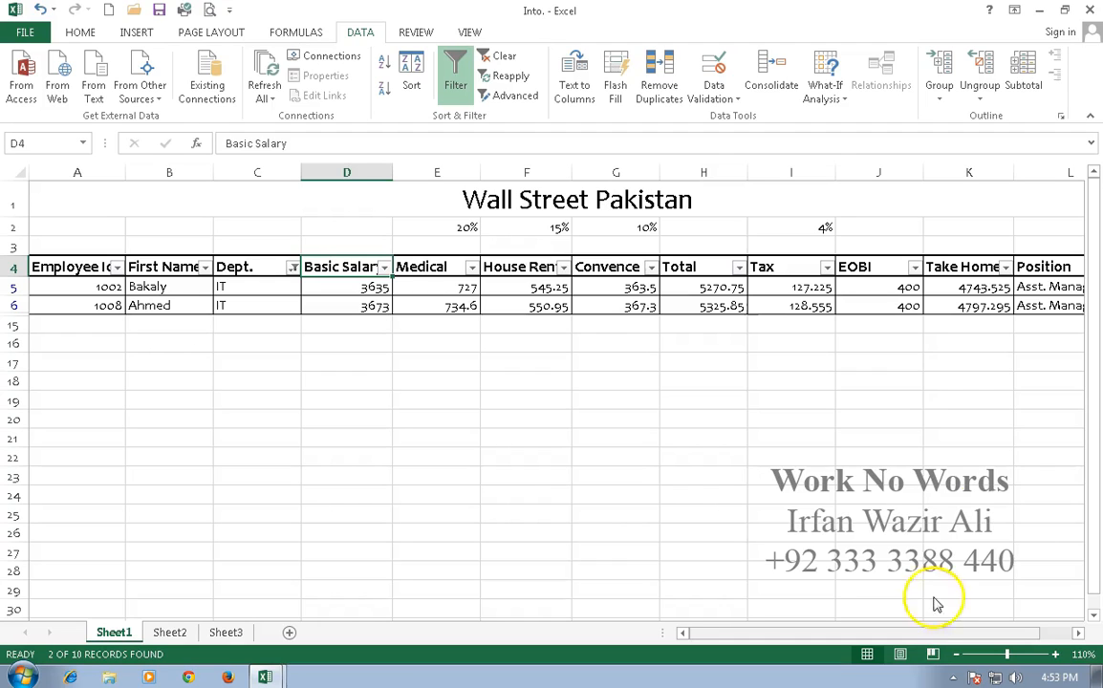
Step: Clear the filter from the Position column and remove the remaining Dept. filter from the table
left_click_drag(1009, 634, 1030, 634)
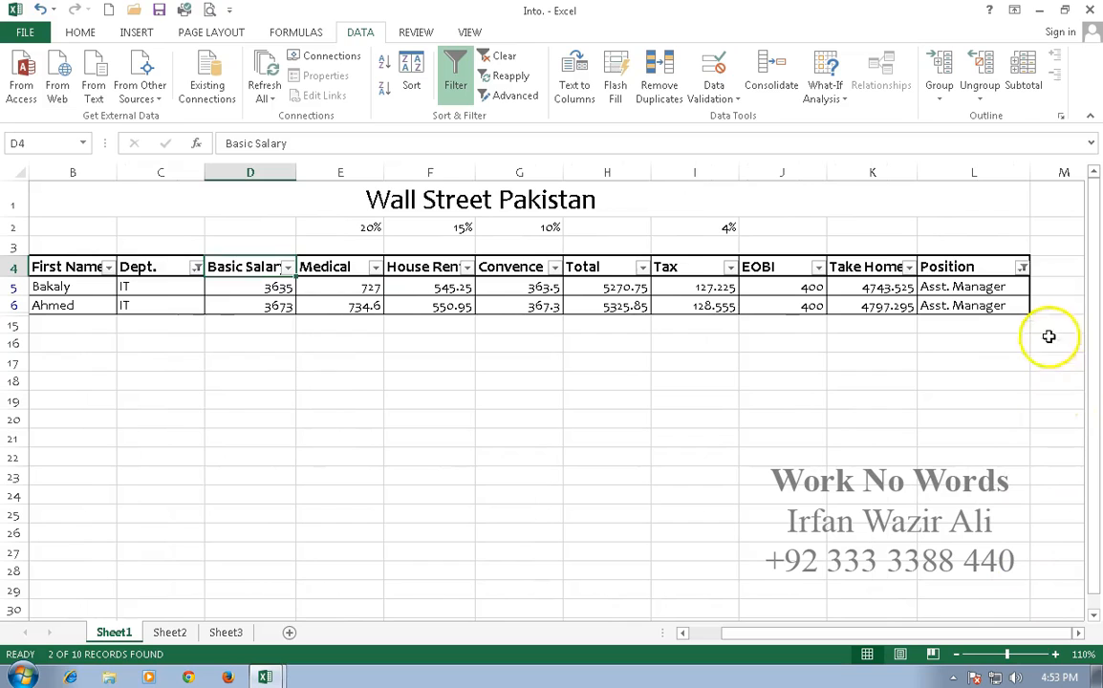
left_click(1022, 266)
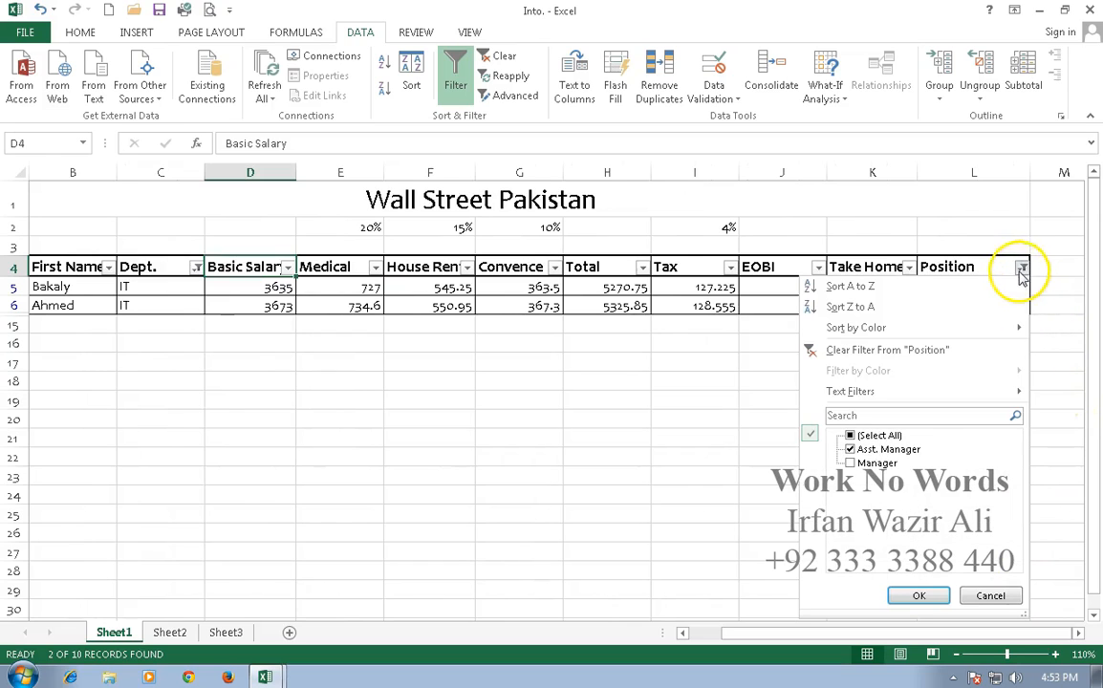
left_click(918, 352)
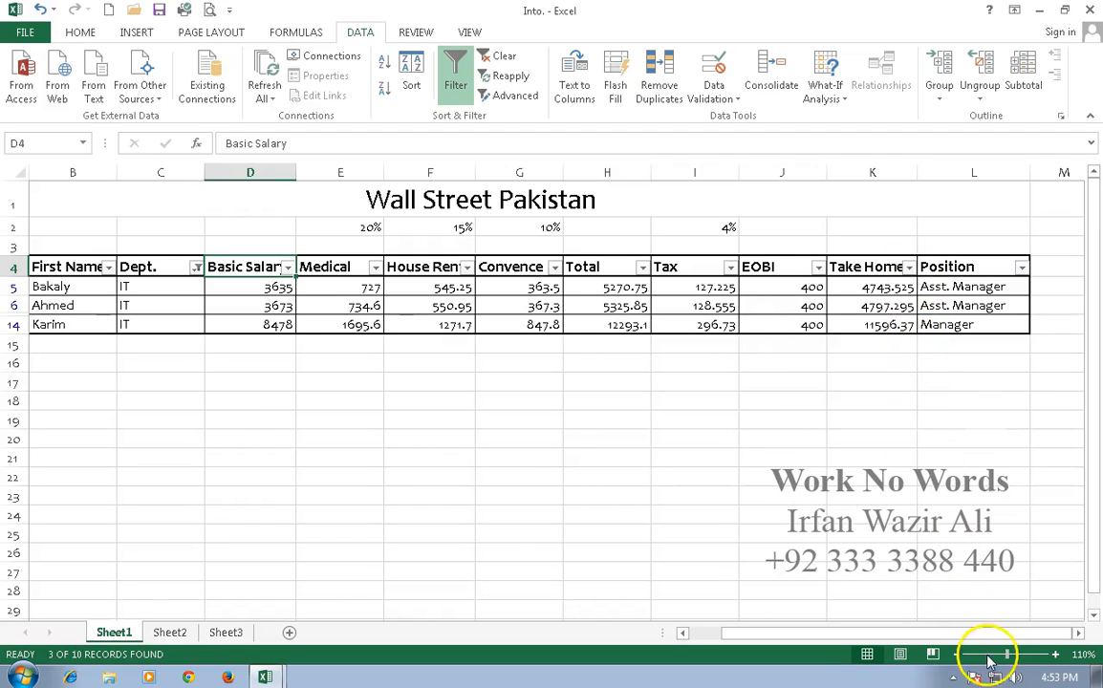
left_click_drag(994, 638, 911, 644)
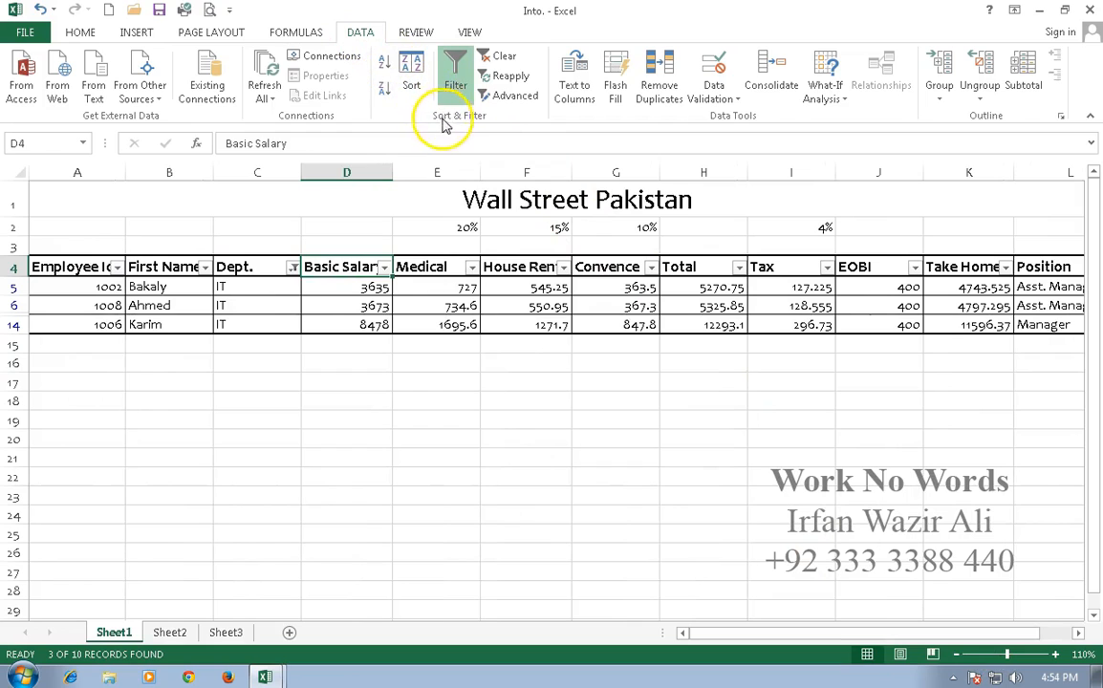
left_click(504, 58)
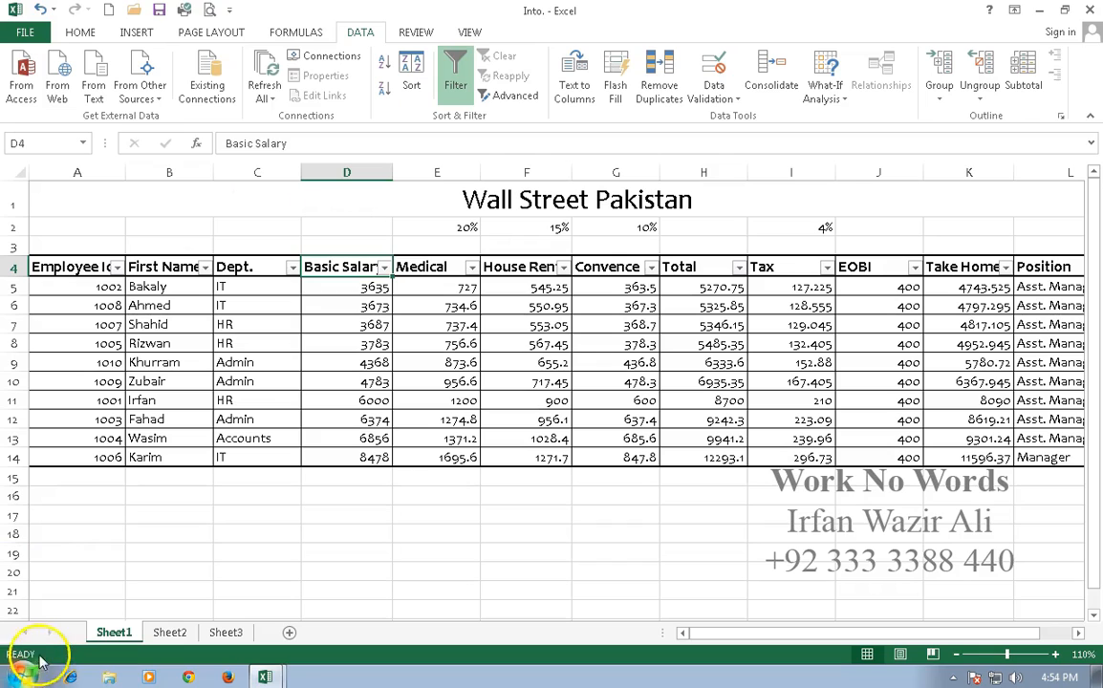
Step: Apply a text filter to the Dept. column for rows whose value equals IT
left_click(293, 268)
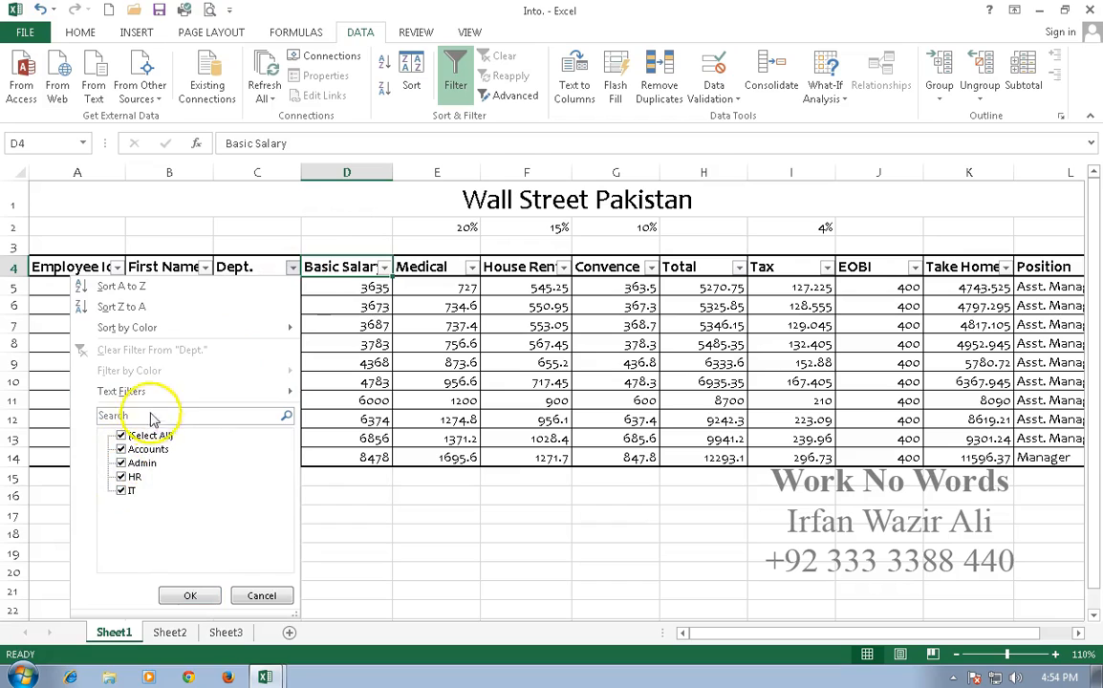
left_click(117, 394)
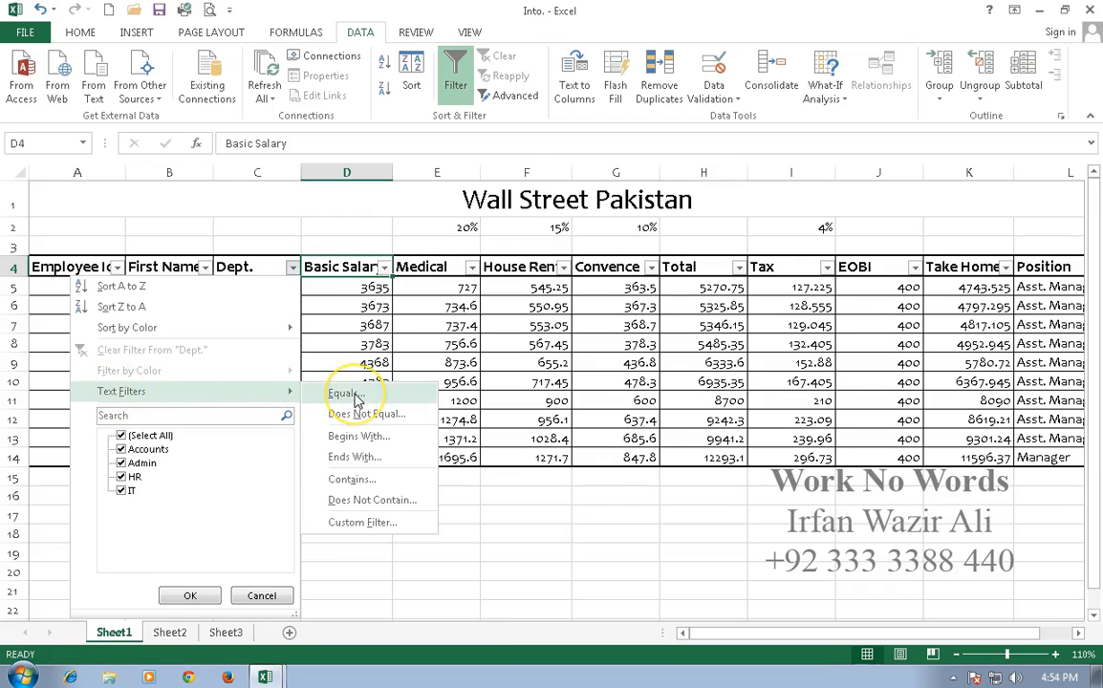
left_click(401, 417)
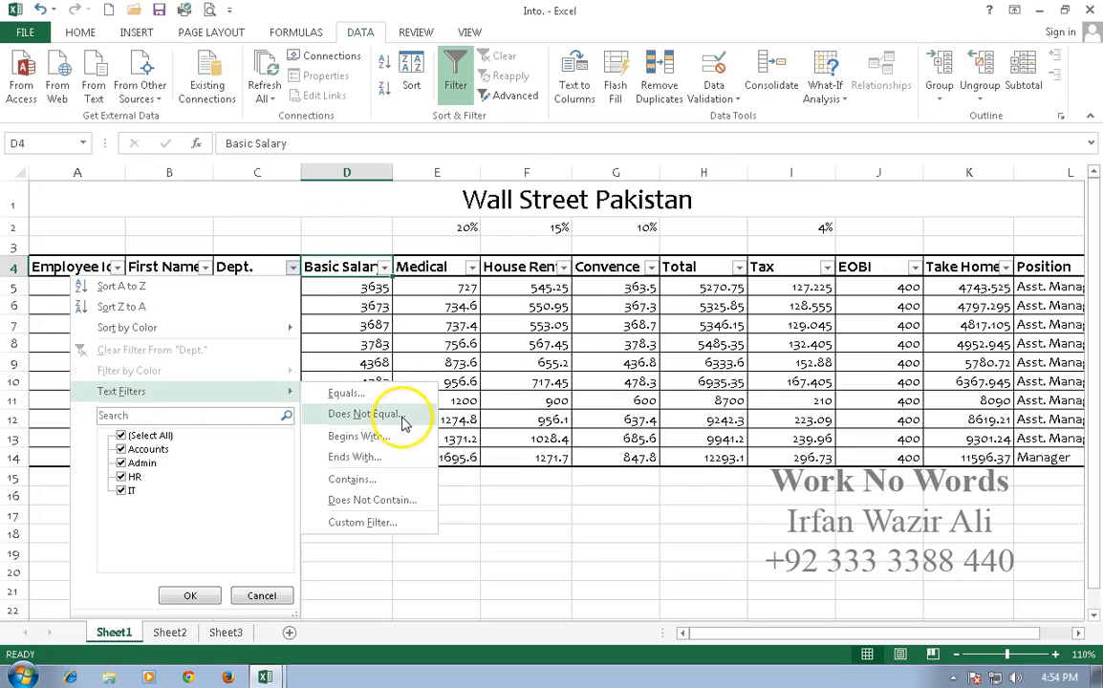
left_click(407, 439)
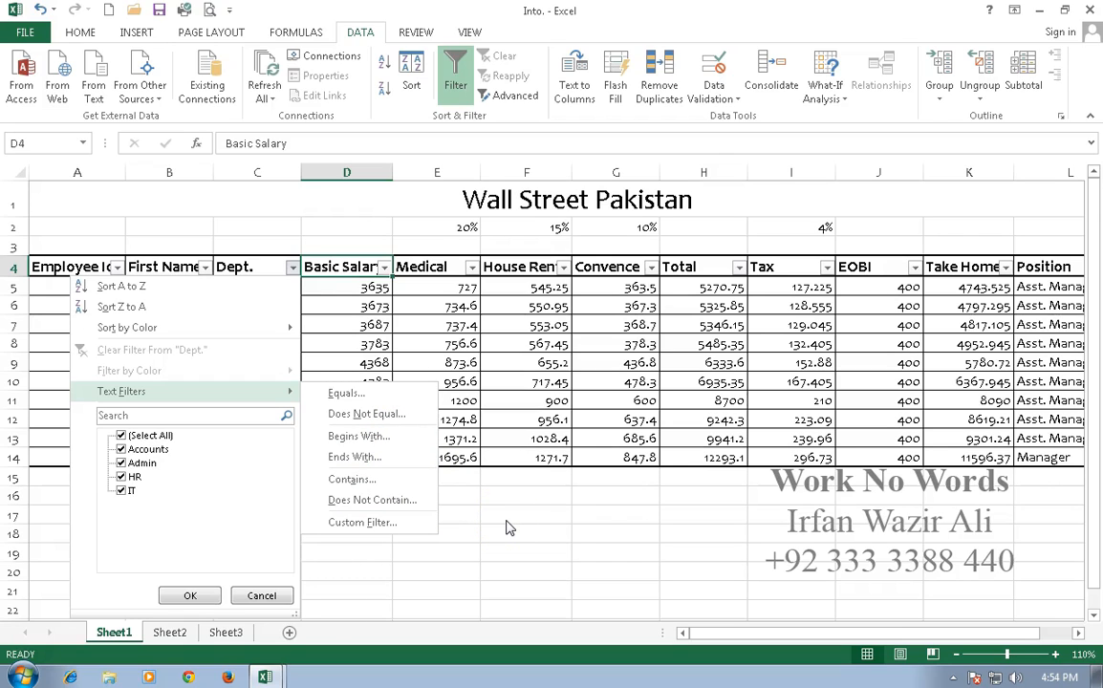
left_click(350, 394)
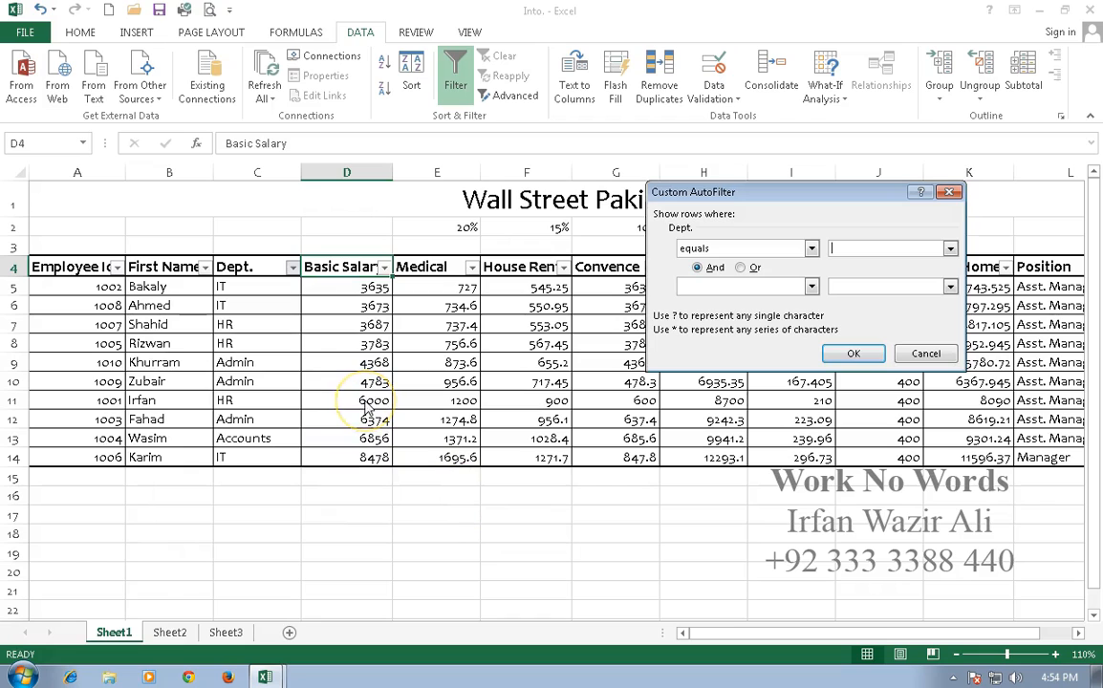
type("IT")
key("Return")
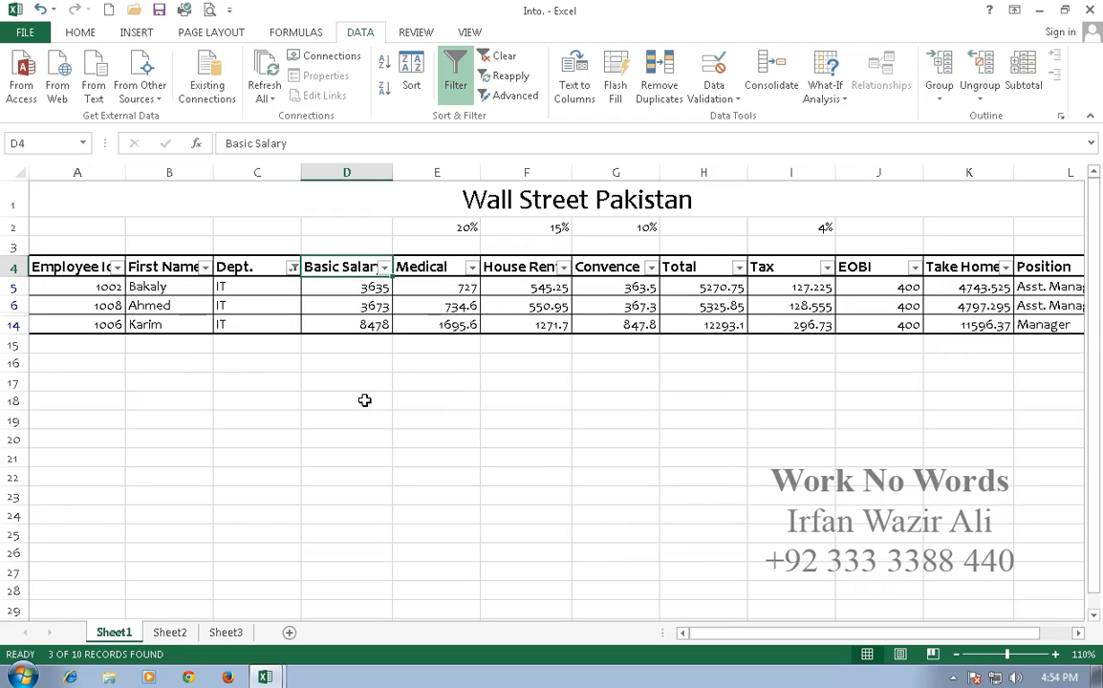
Step: Clear the Dept. filter and filter Basic Salary for values greater than or equal to 5000
left_click(499, 55)
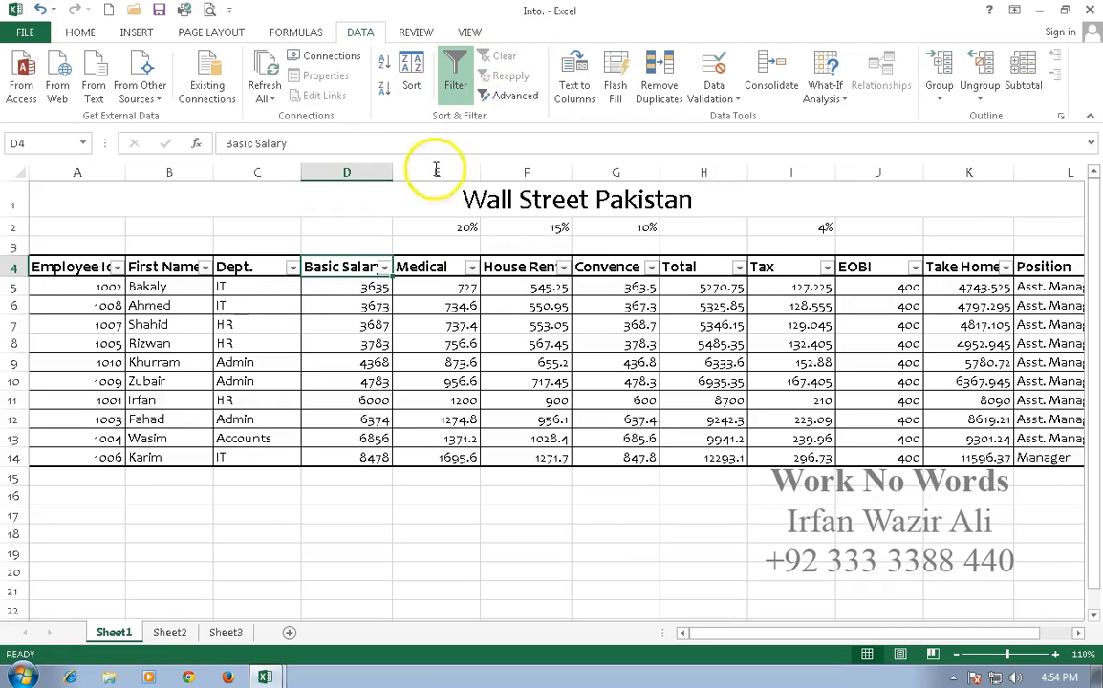
left_click(383, 268)
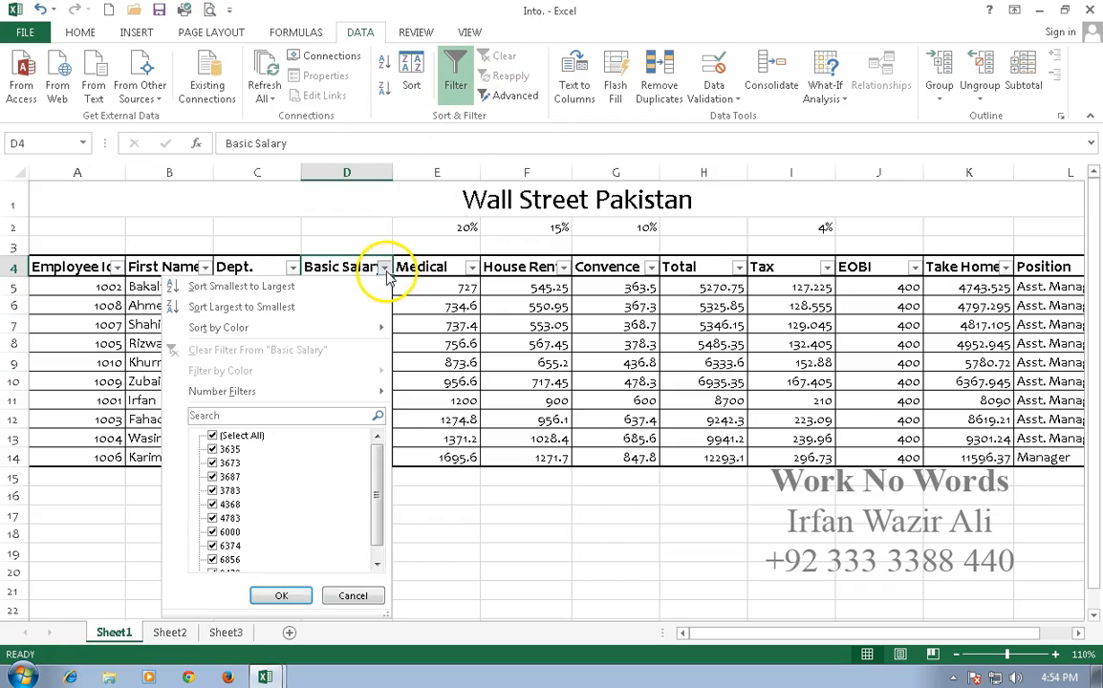
mouse_move(328, 394)
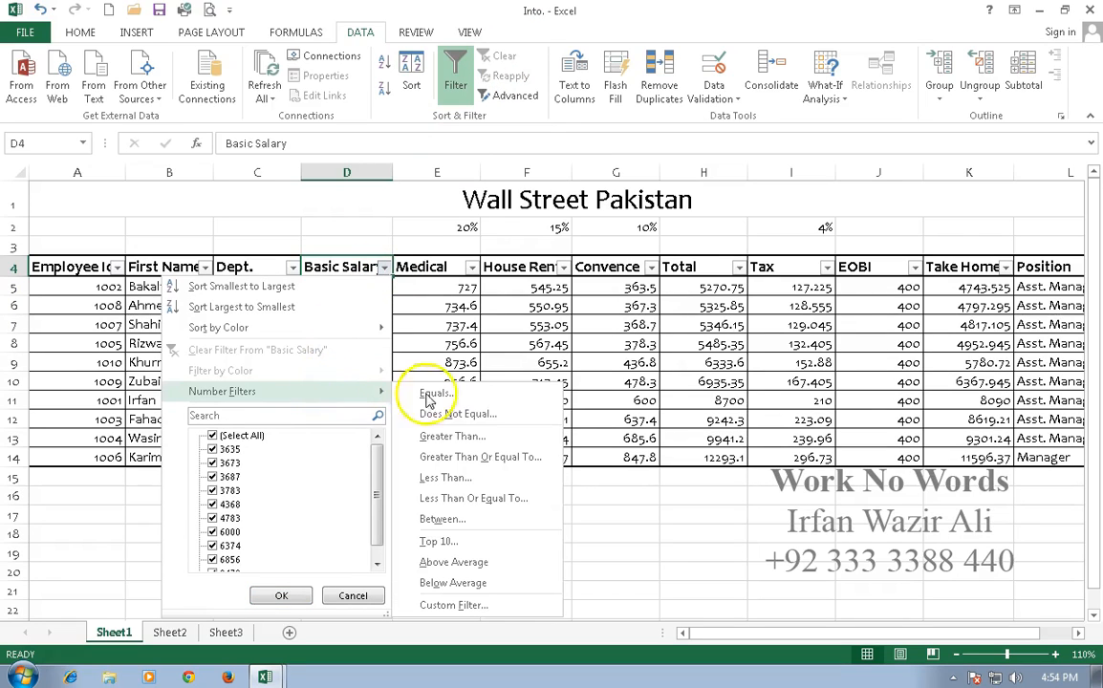
left_click(463, 457)
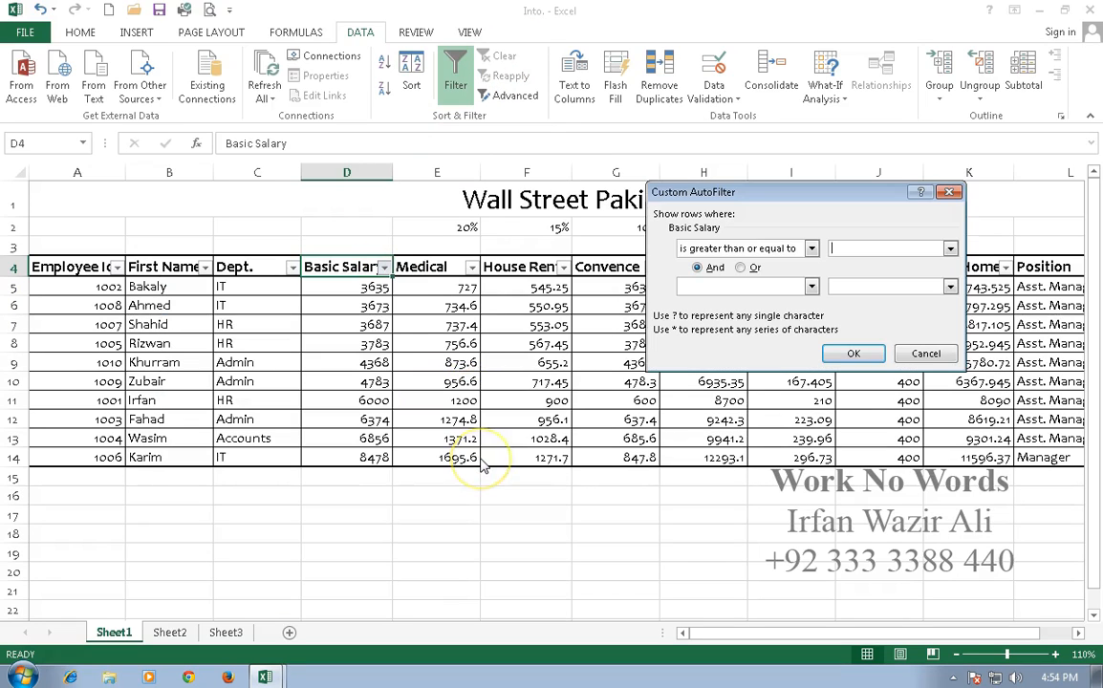
type("5000")
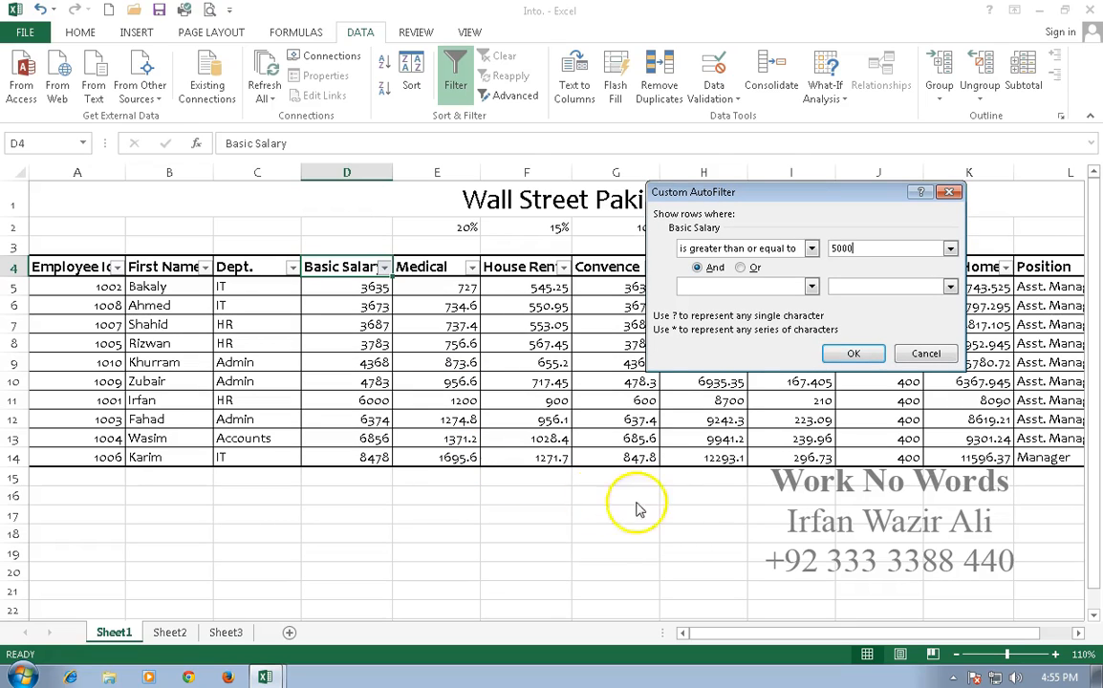
left_click(851, 353)
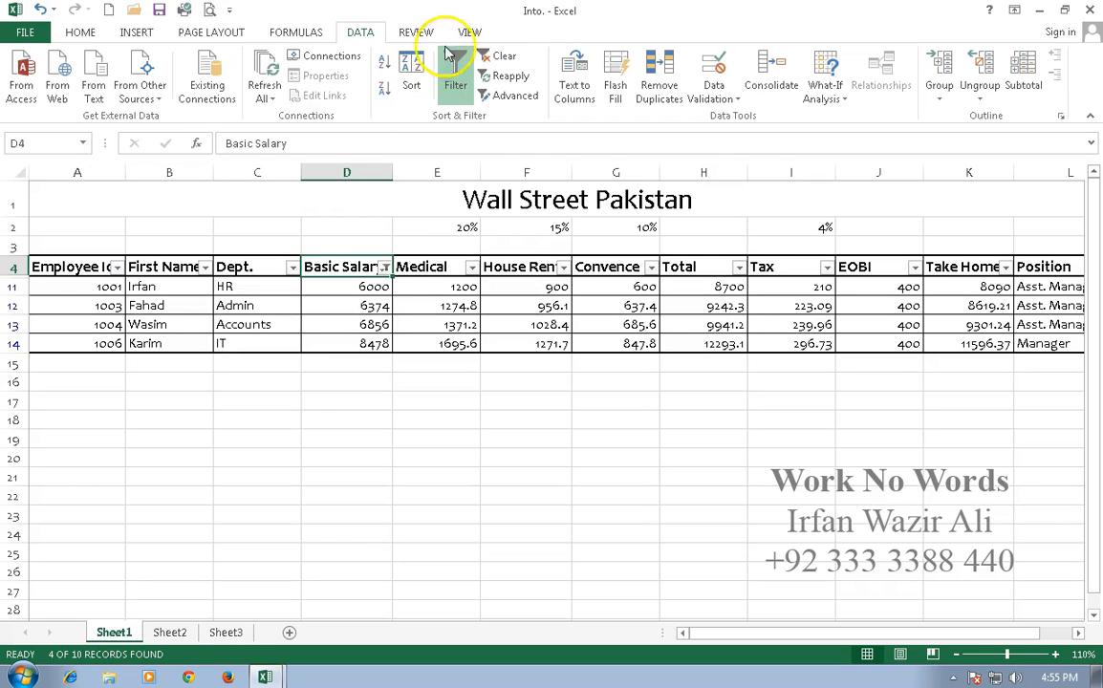
Step: Clear the current Basic Salary filter and filter the column for values less than or equal to 5000
left_click(504, 56)
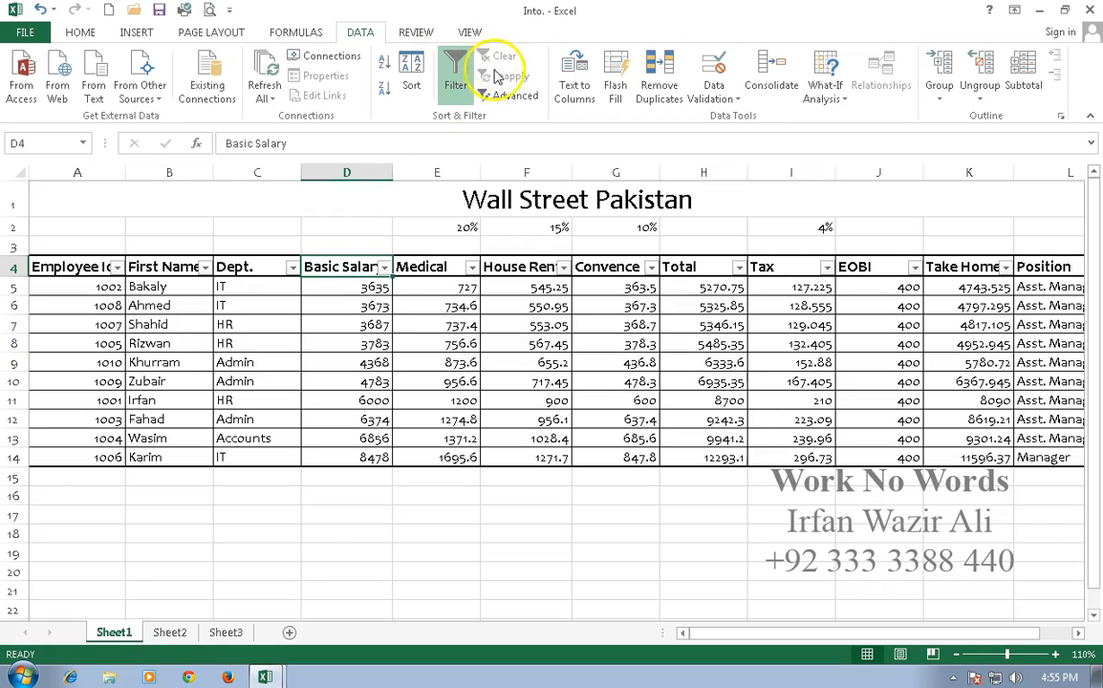
left_click(383, 267)
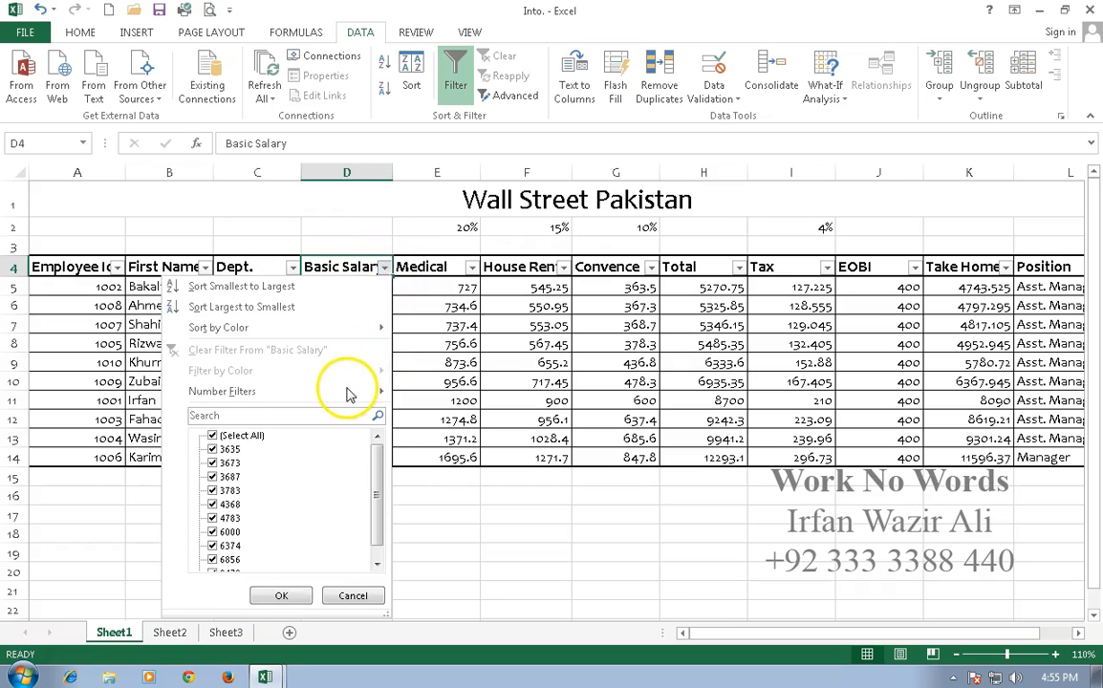
mouse_move(358, 394)
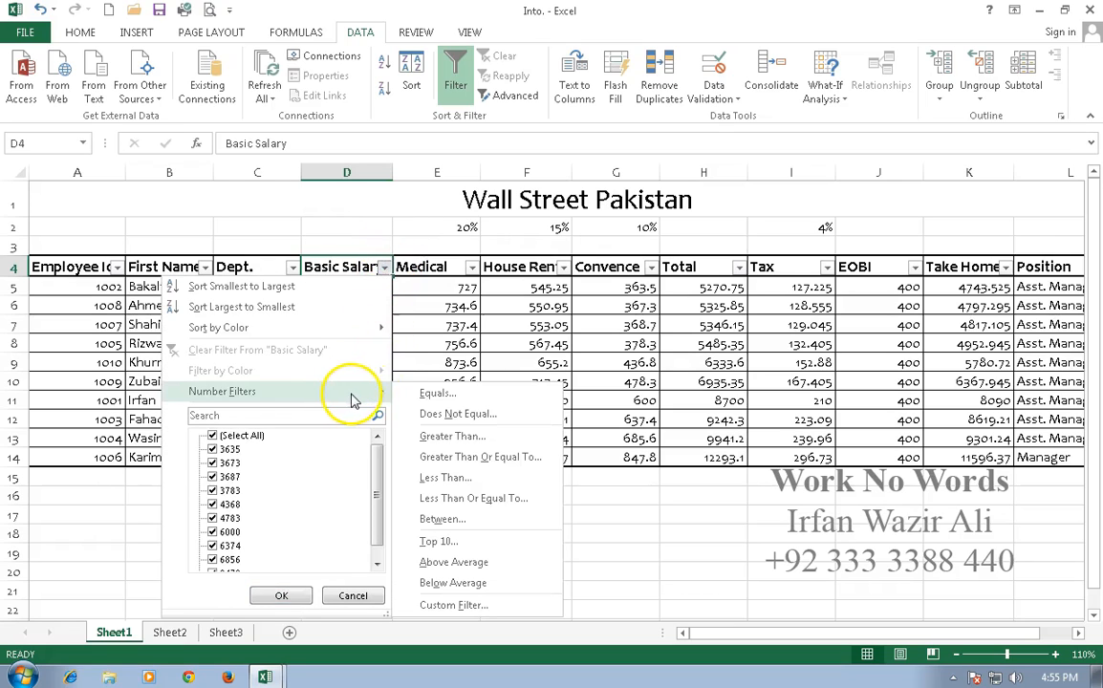
left_click(516, 499)
type("5000")
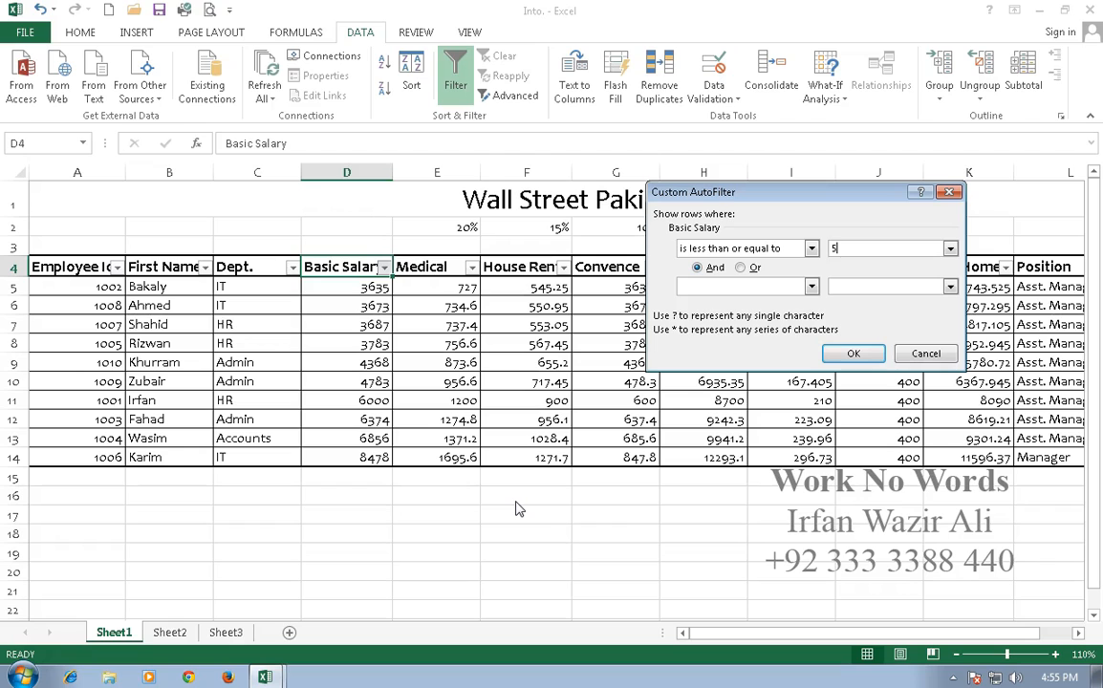
left_click(852, 353)
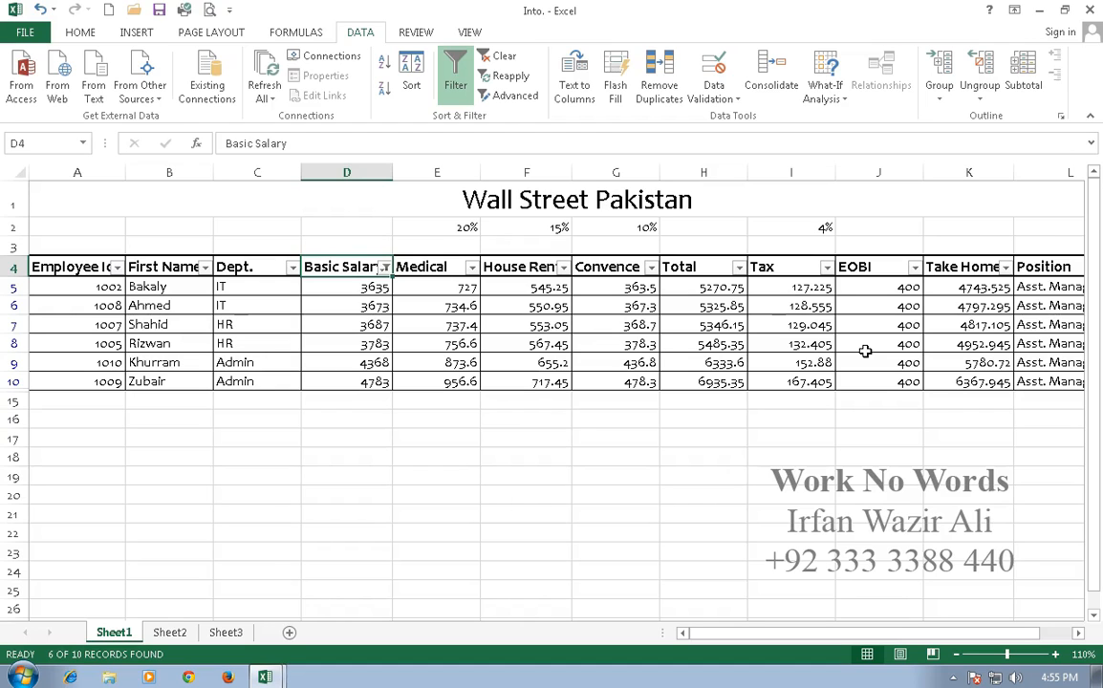
Step: Replace the Basic Salary filter with a between filter from 3000 to 5000
left_click(506, 58)
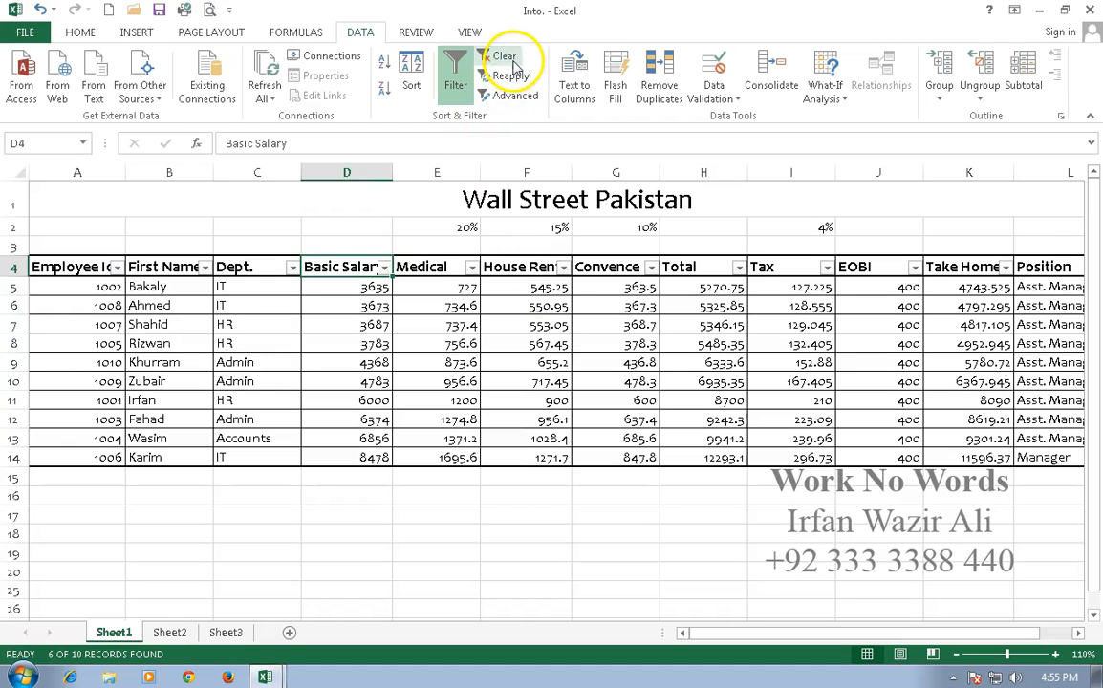
left_click(383, 268)
mouse_move(346, 395)
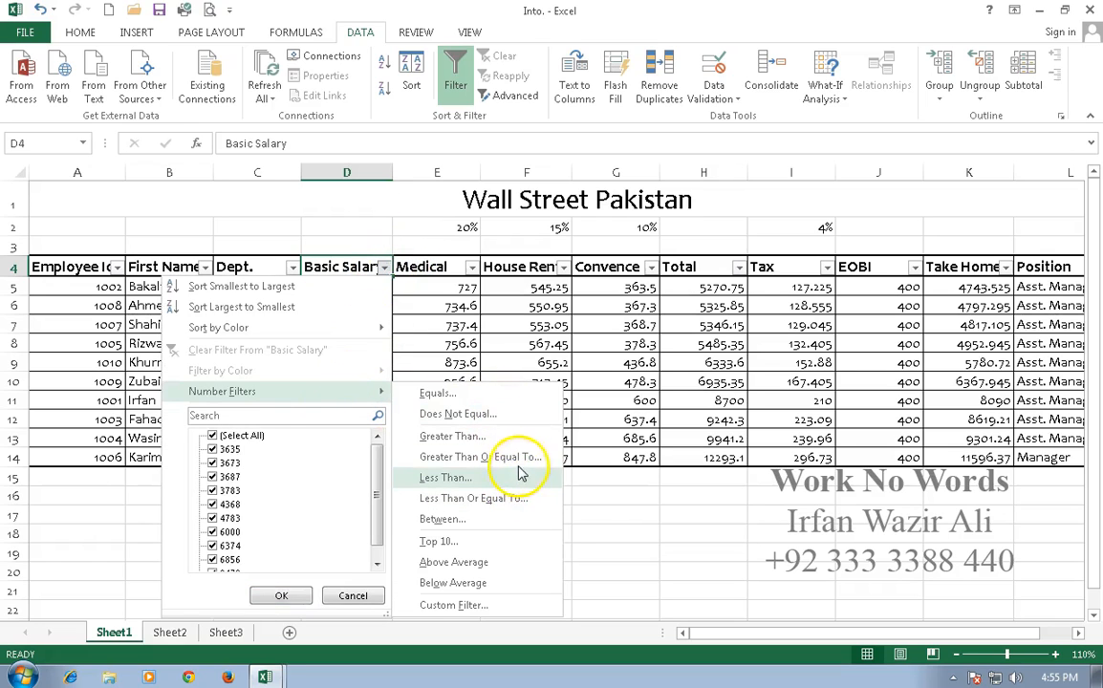
left_click(517, 521)
type("3000")
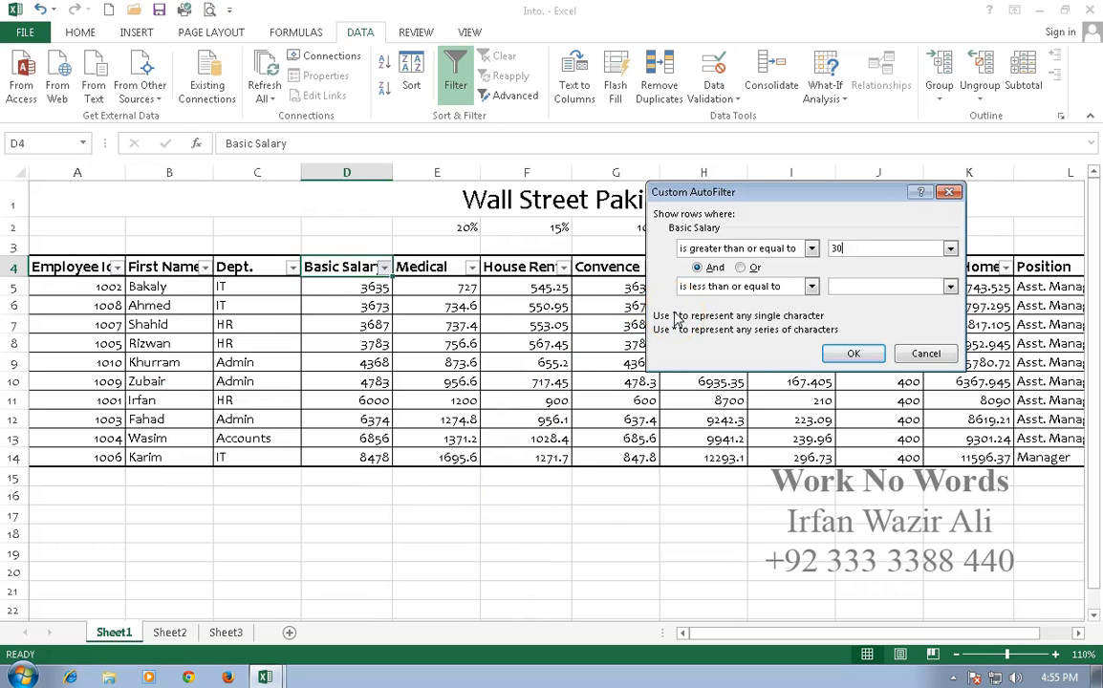
key("Tab")
key("Tab")
key("Tab")
type("5000")
left_click(847, 353)
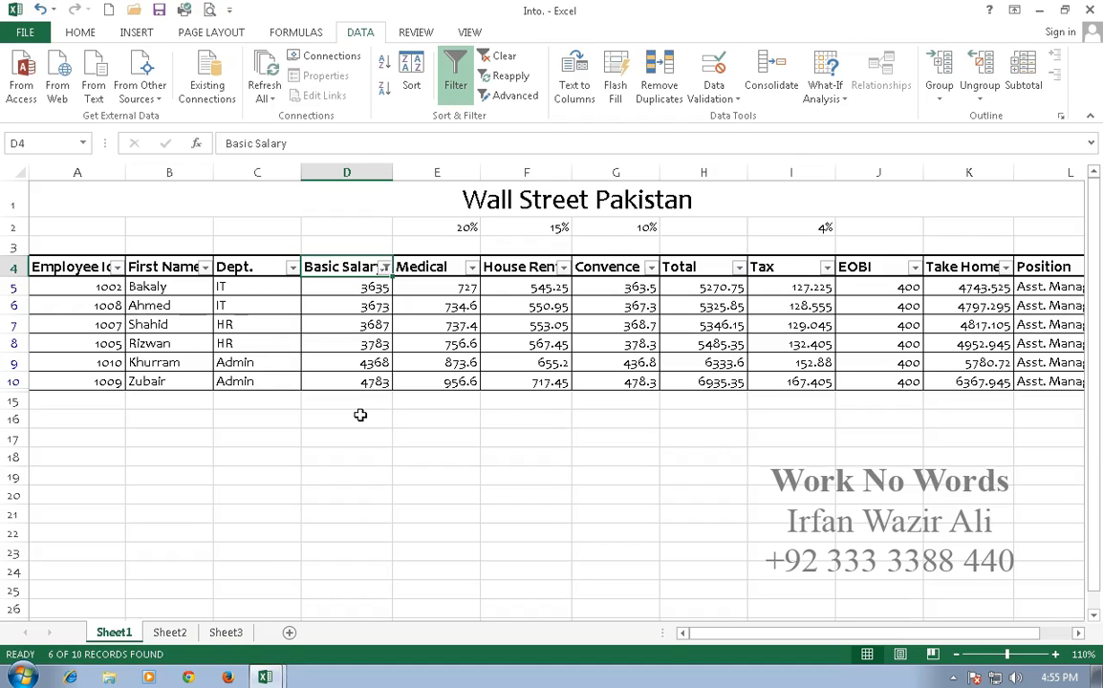
Step: Clear the Basic Salary filter and filter the Dept. column to show only IT
left_click(505, 57)
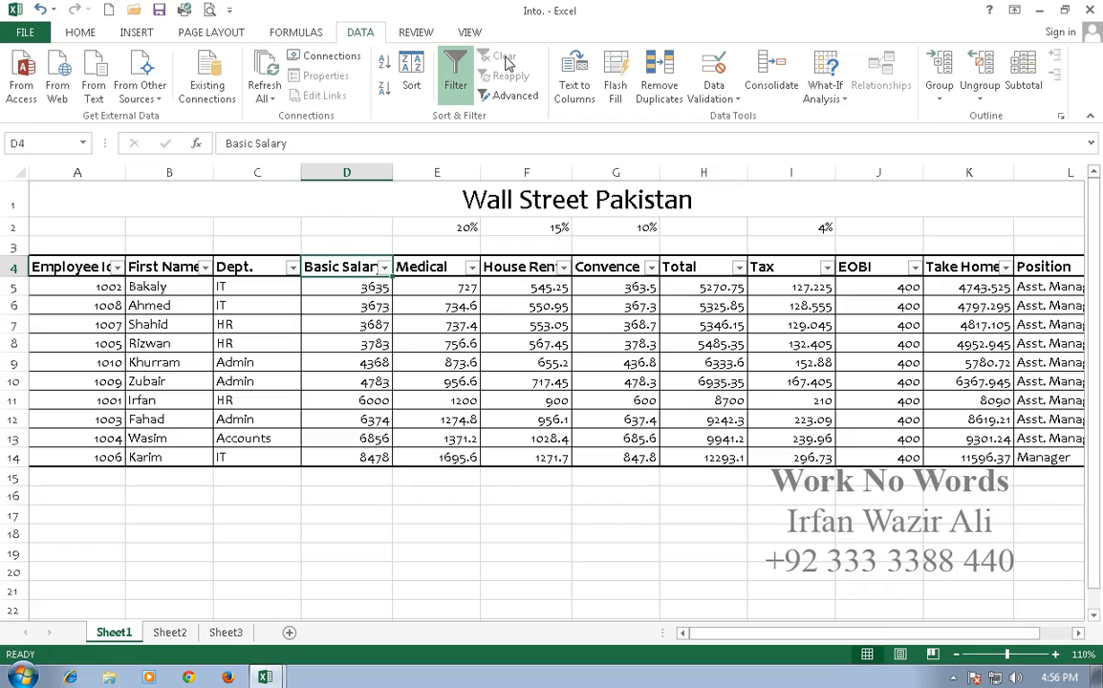
left_click(43, 659)
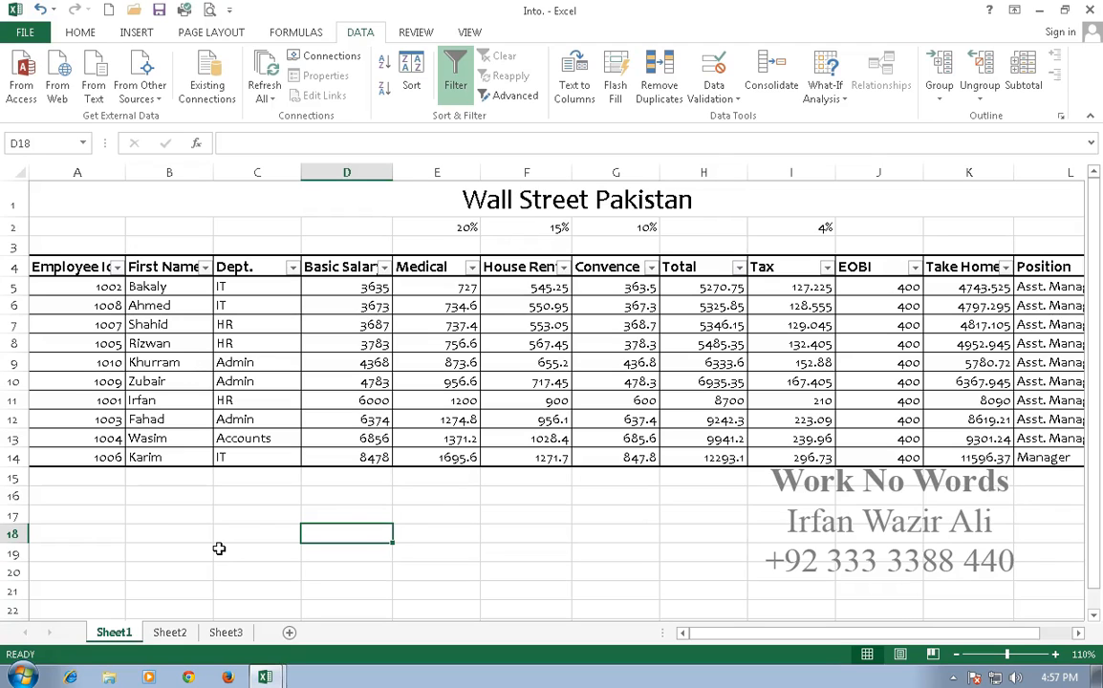
left_click(292, 515)
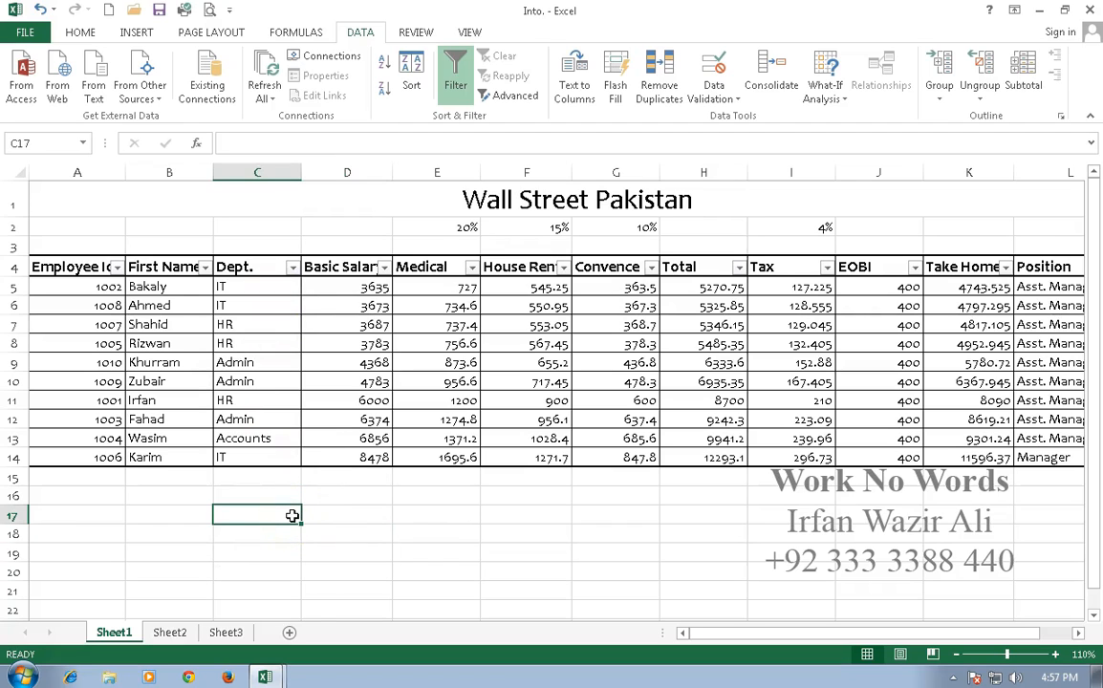
left_click(291, 267)
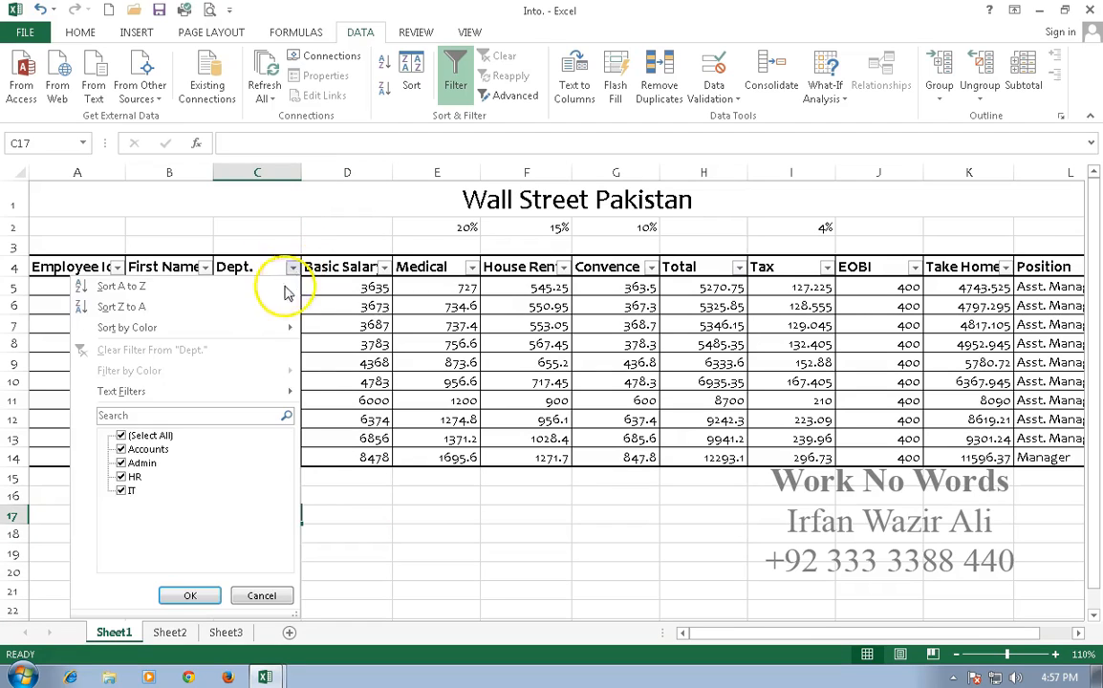
left_click(121, 436)
left_click(121, 490)
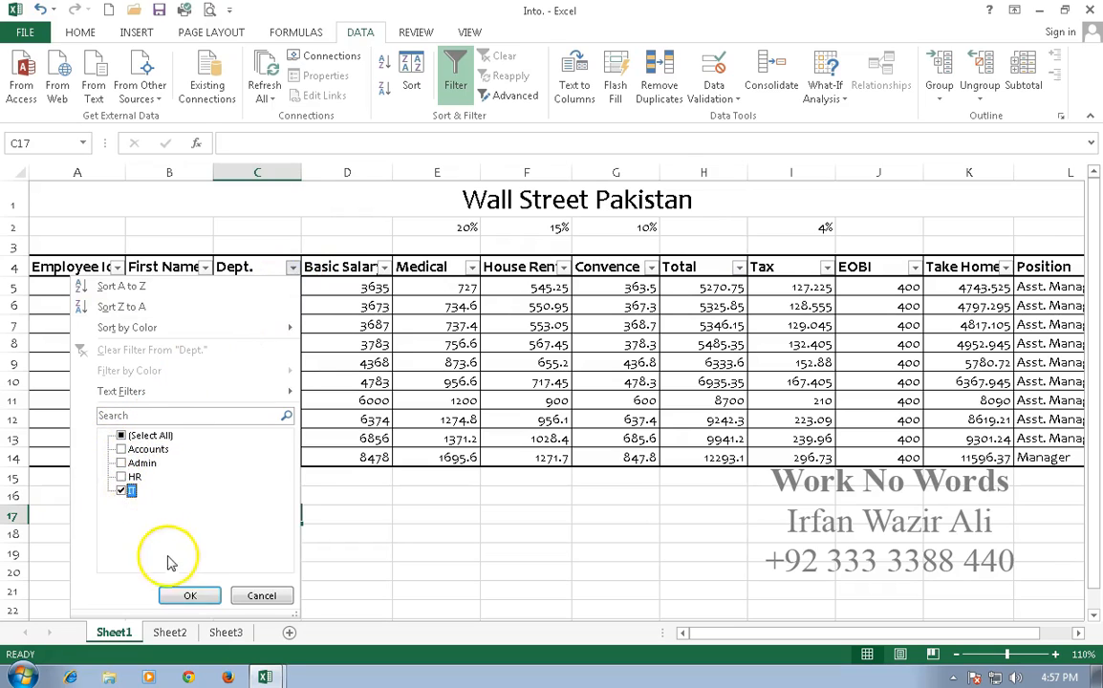
left_click(190, 594)
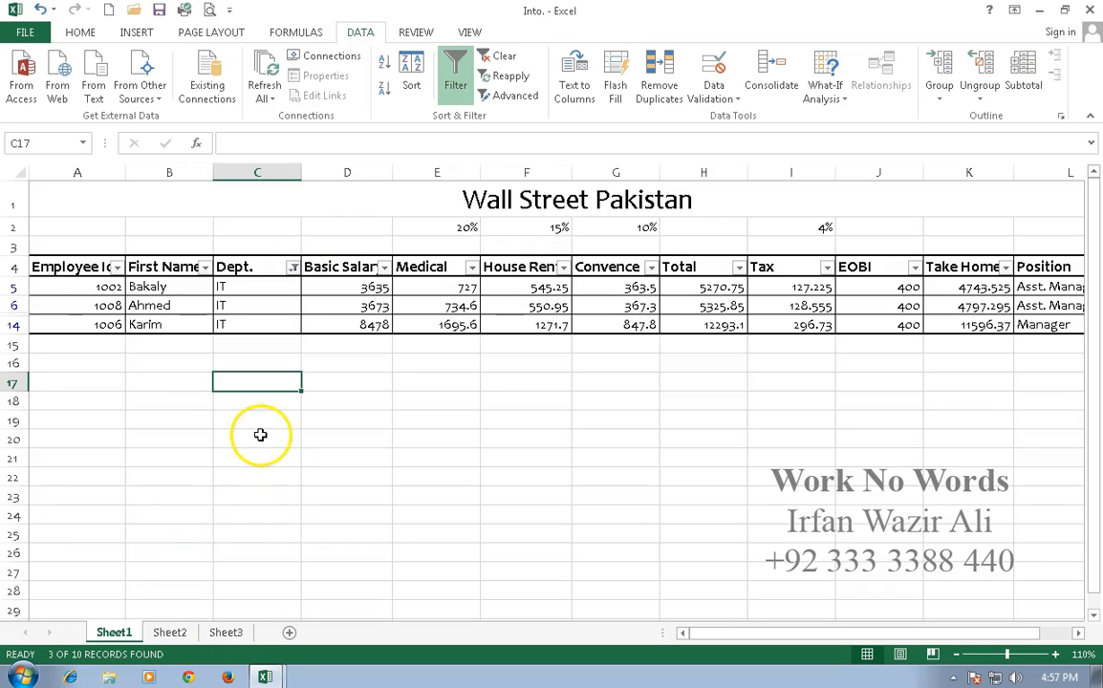
Step: Enter a SUM formula over D5:D14 in cell D17 to total the Basic Salary column
left_click_drag(369, 286, 370, 327)
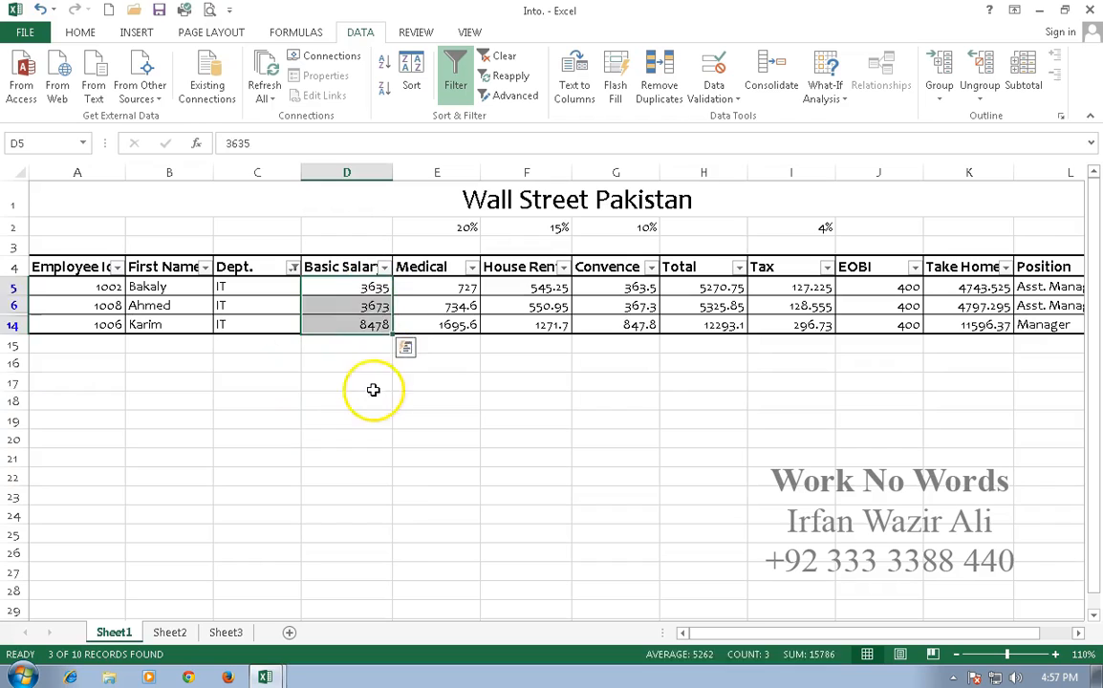
left_click(373, 387)
type("=sum(")
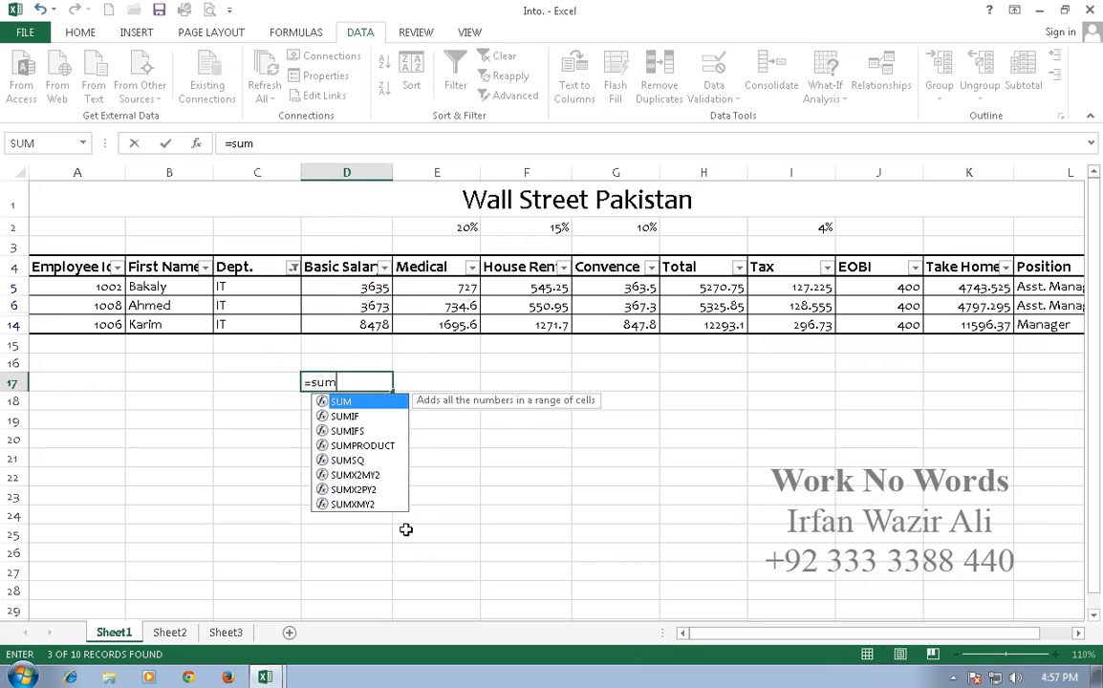
key("Up")
key("Up")
key("Up")
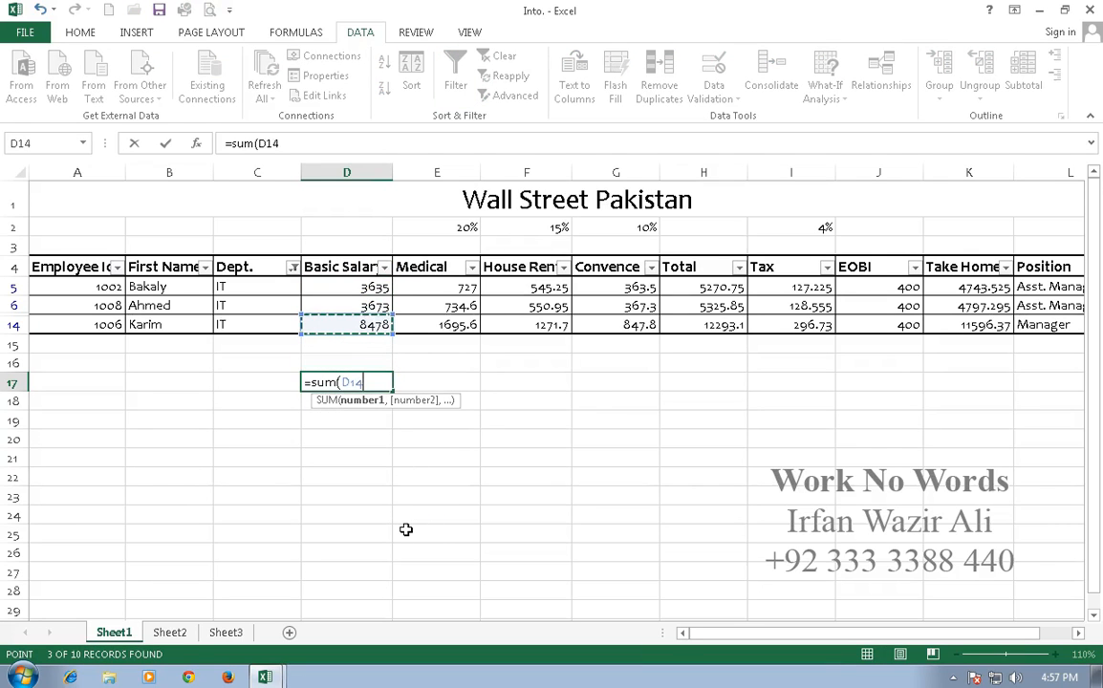
key("shift+Up")
key("shift+Up")
key("Return")
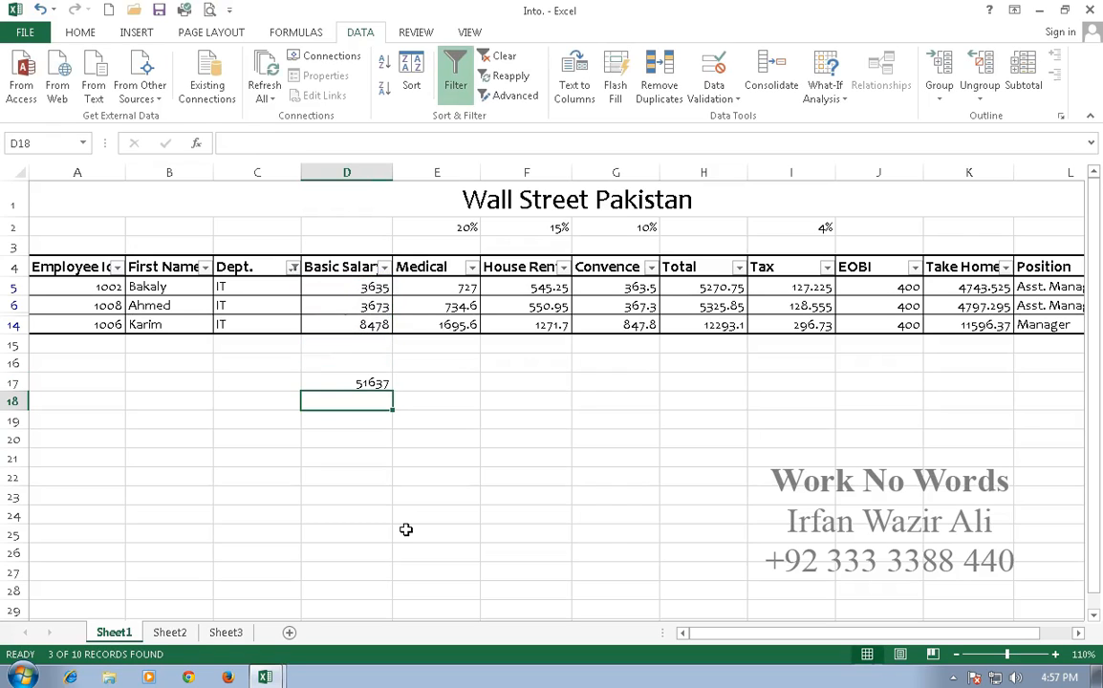
key("Up")
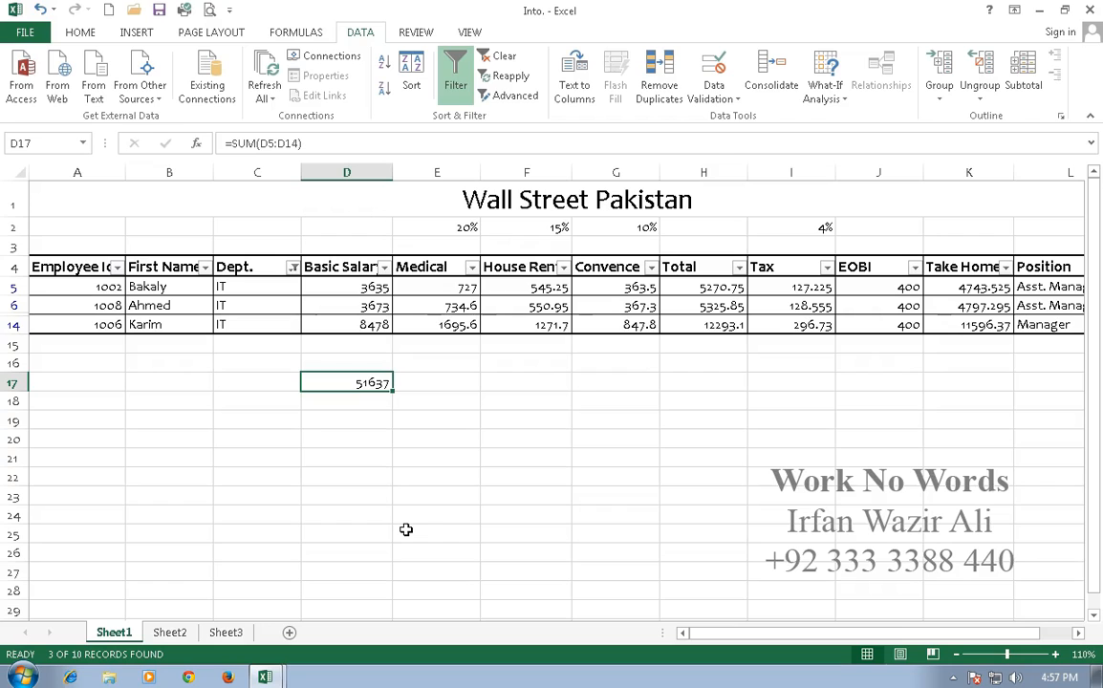
Step: AutoSum the filtered Basic Salary values into D15 and compare its formula with the SUM formula in D17
left_click_drag(377, 287, 374, 346)
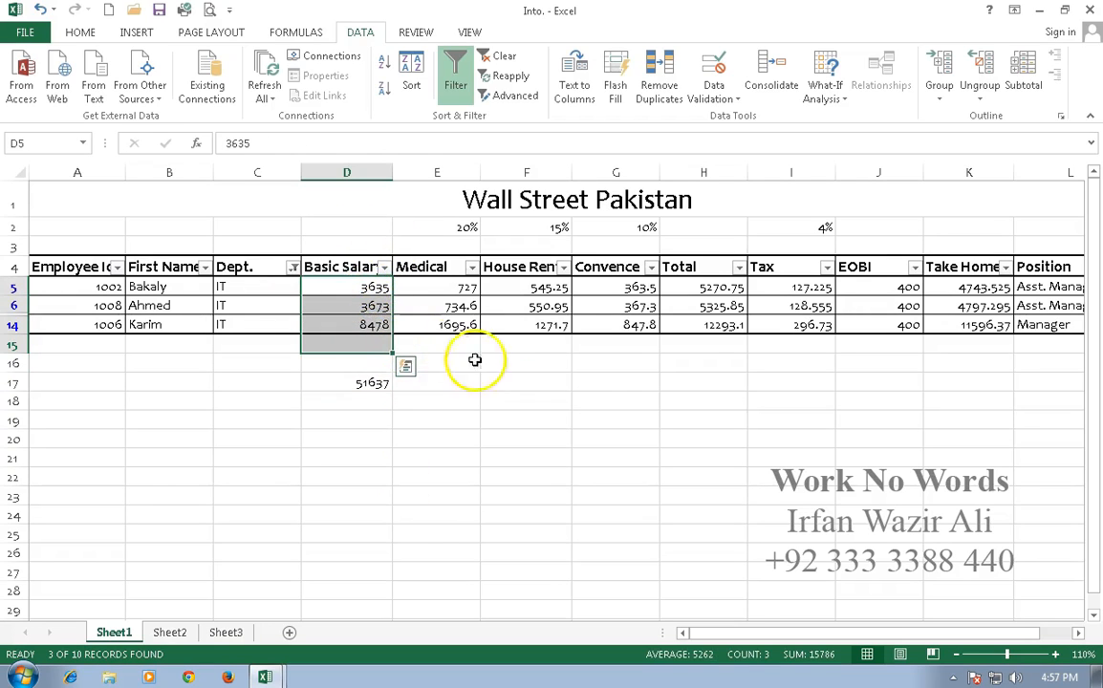
key("alt+equal")
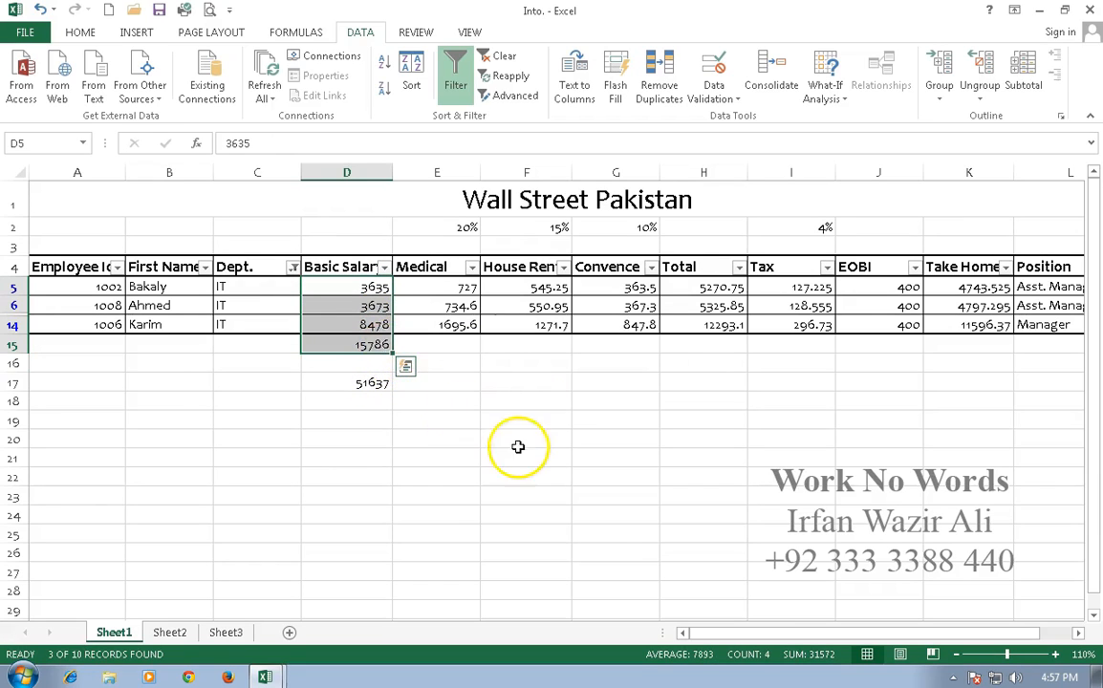
left_click(445, 435)
left_click(376, 346)
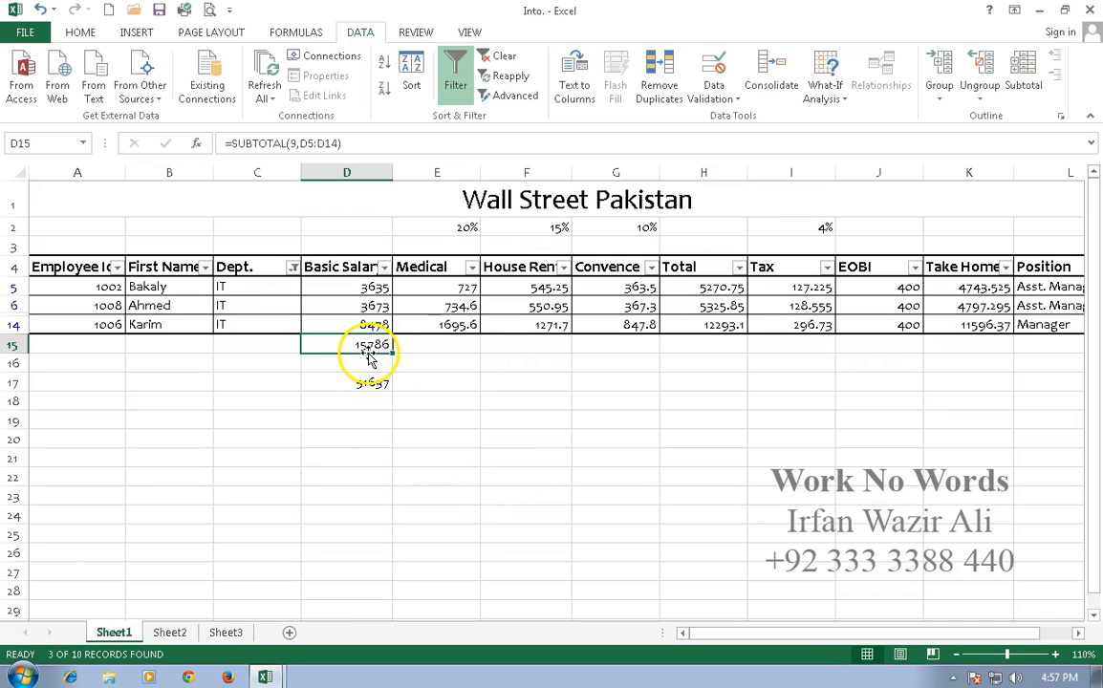
left_click(381, 383)
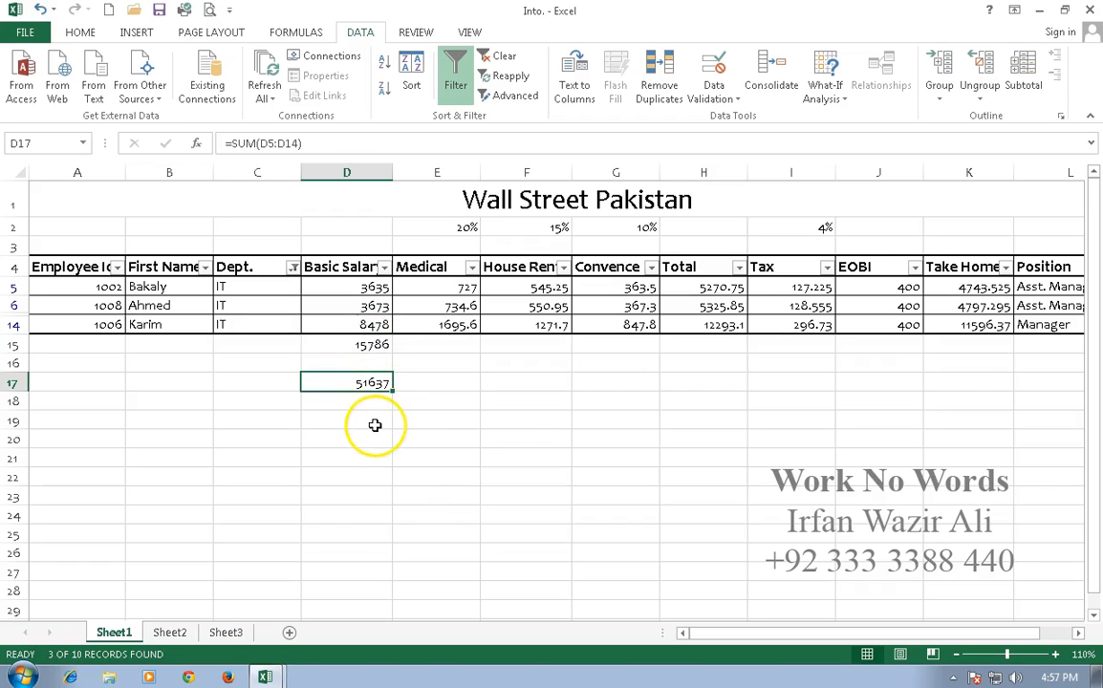
left_click(370, 422)
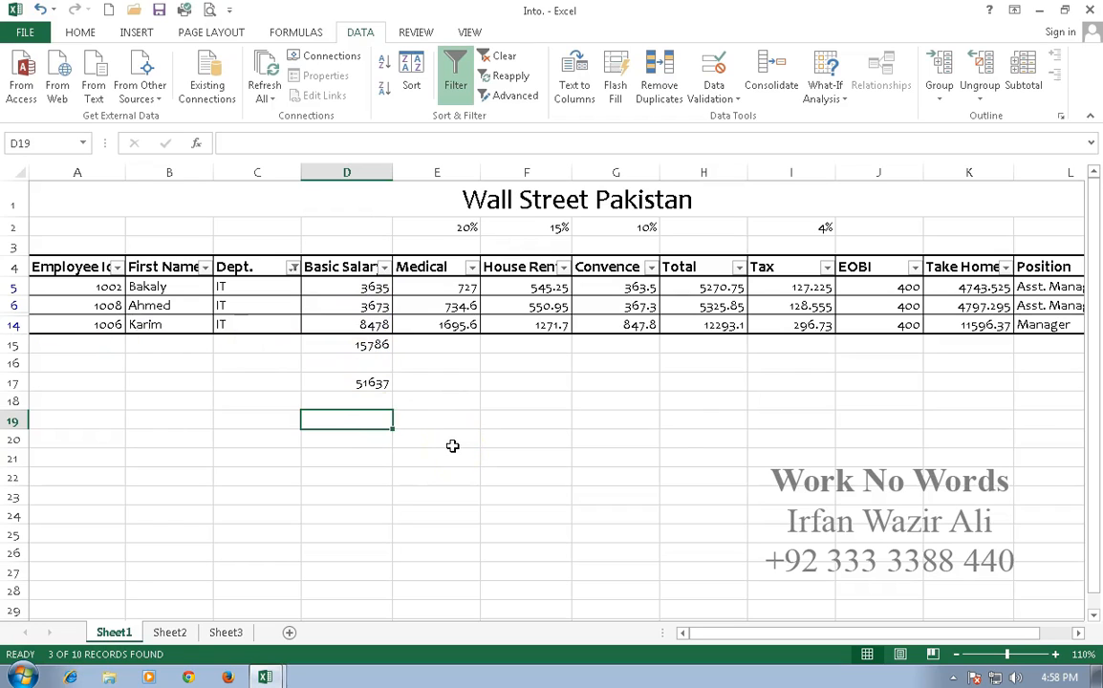
left_click(355, 382)
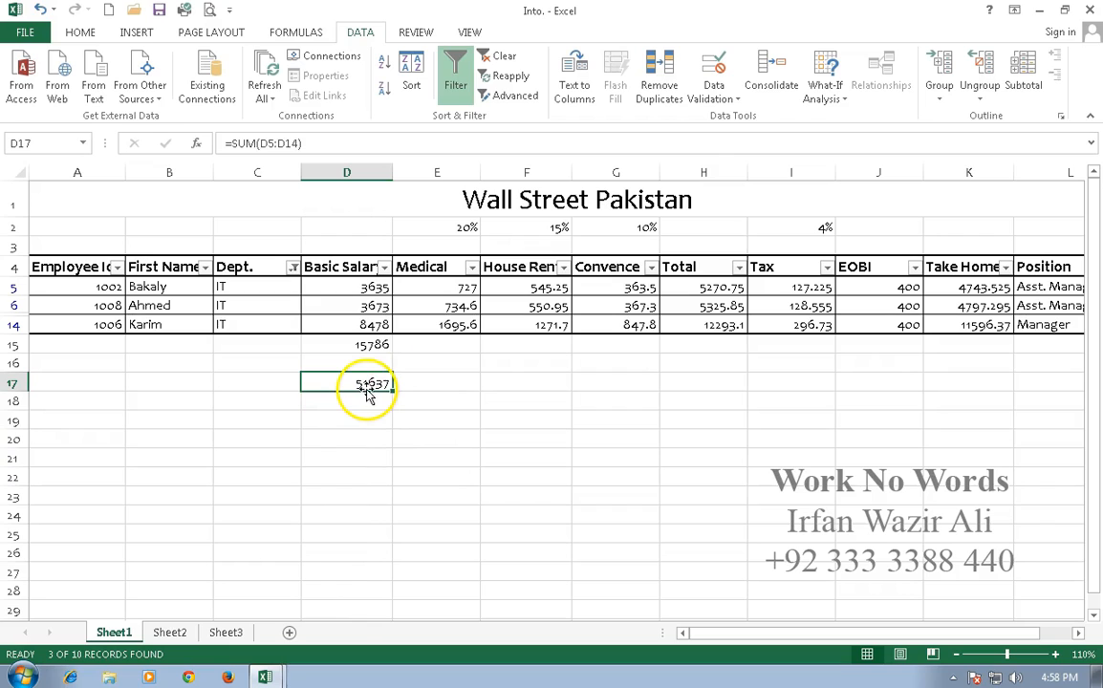
left_click(381, 345)
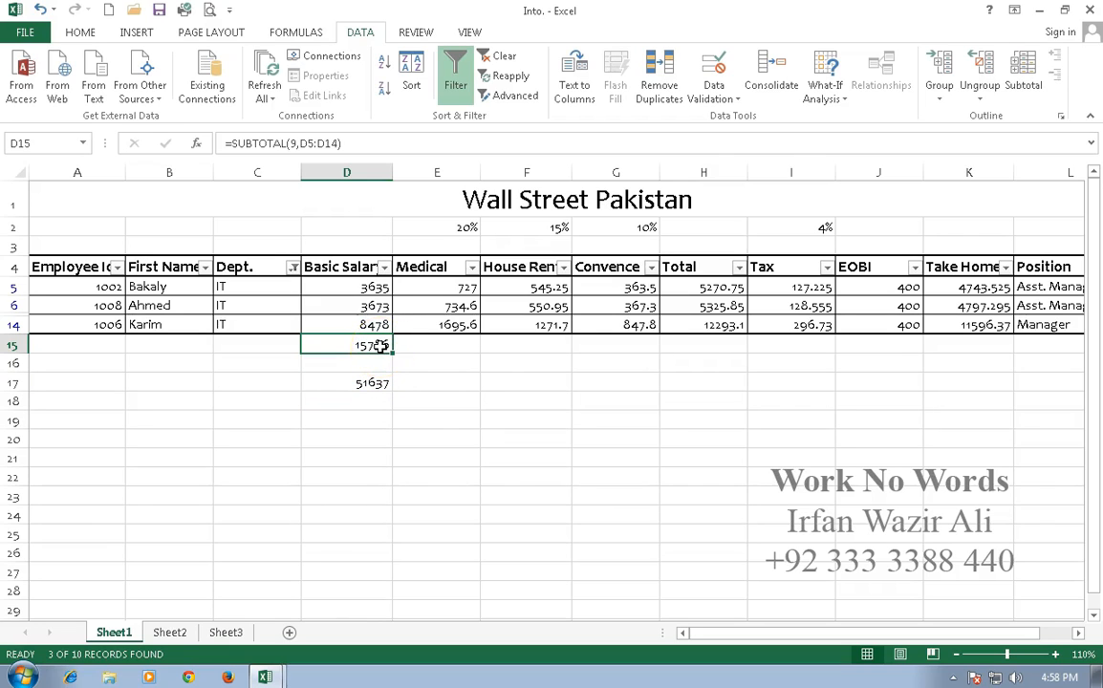
Step: Delete the total in D15 and insert it again with AutoSum as =SUBTOTAL(9,D5:D14)
key("Delete")
left_click(81, 33)
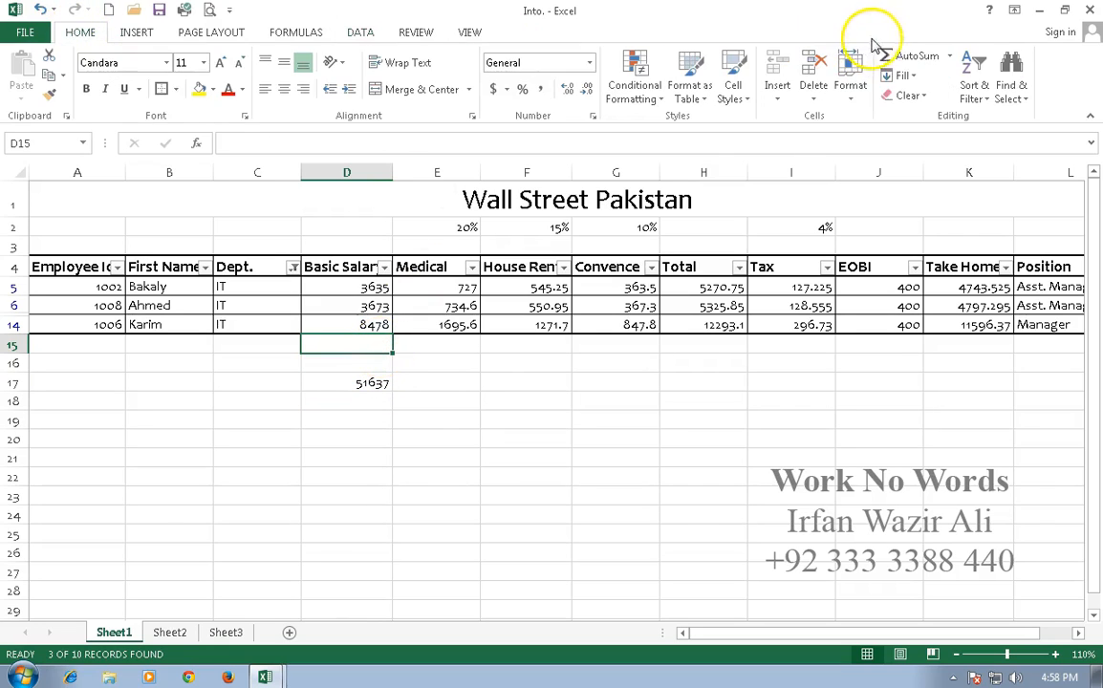
left_click(898, 56)
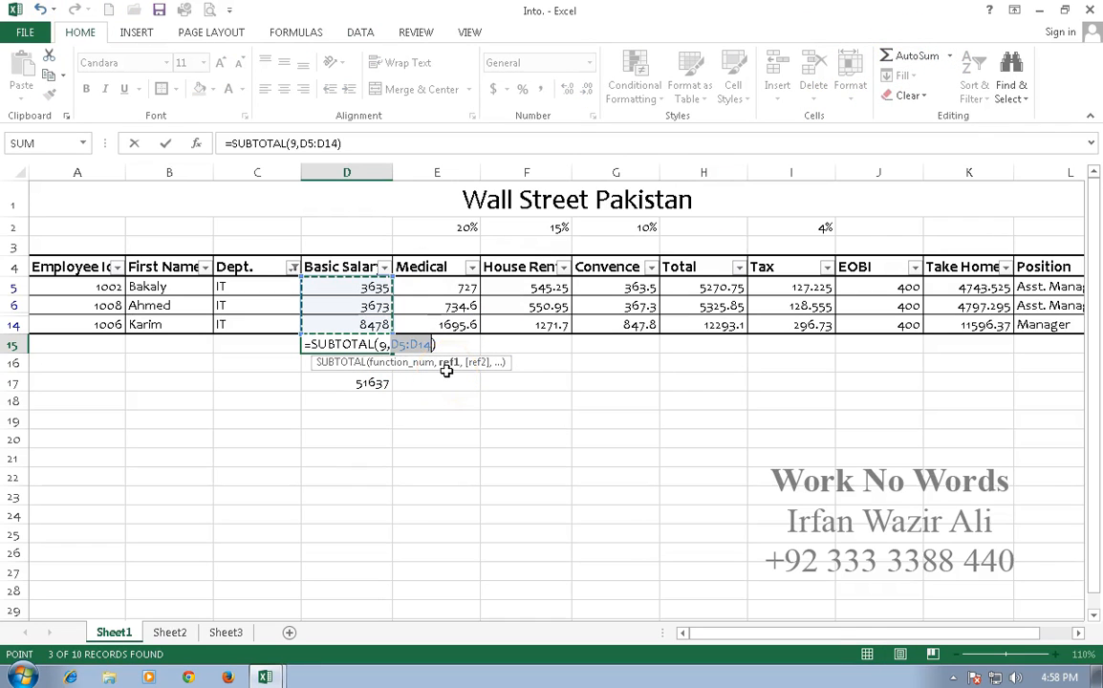
key("Return")
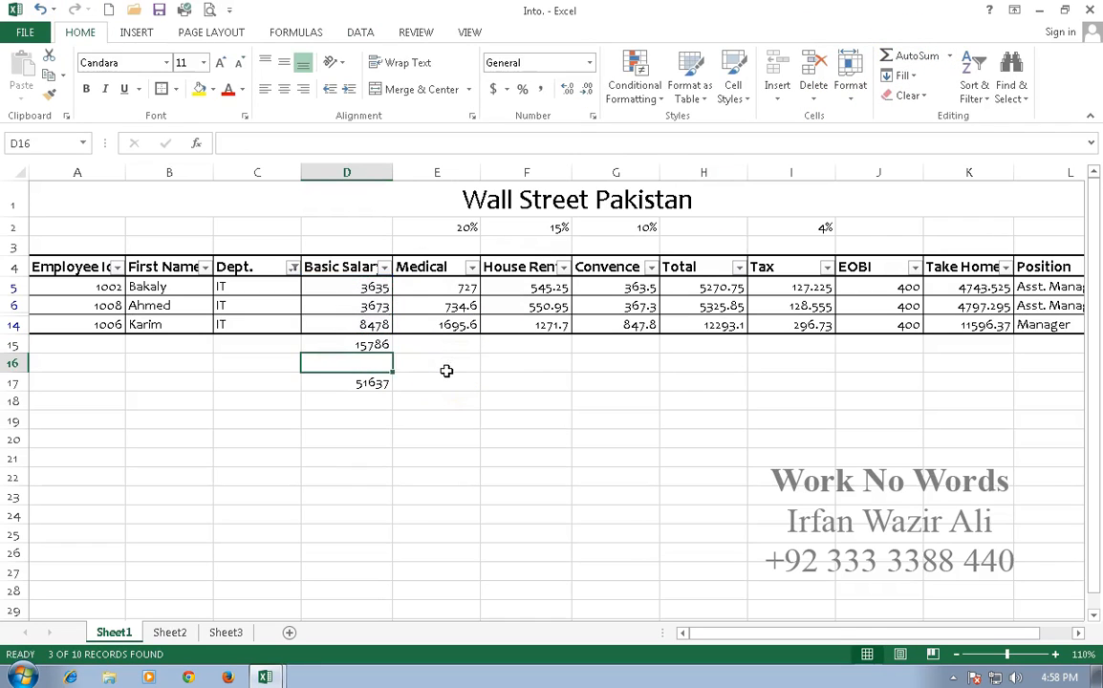
left_click(375, 346)
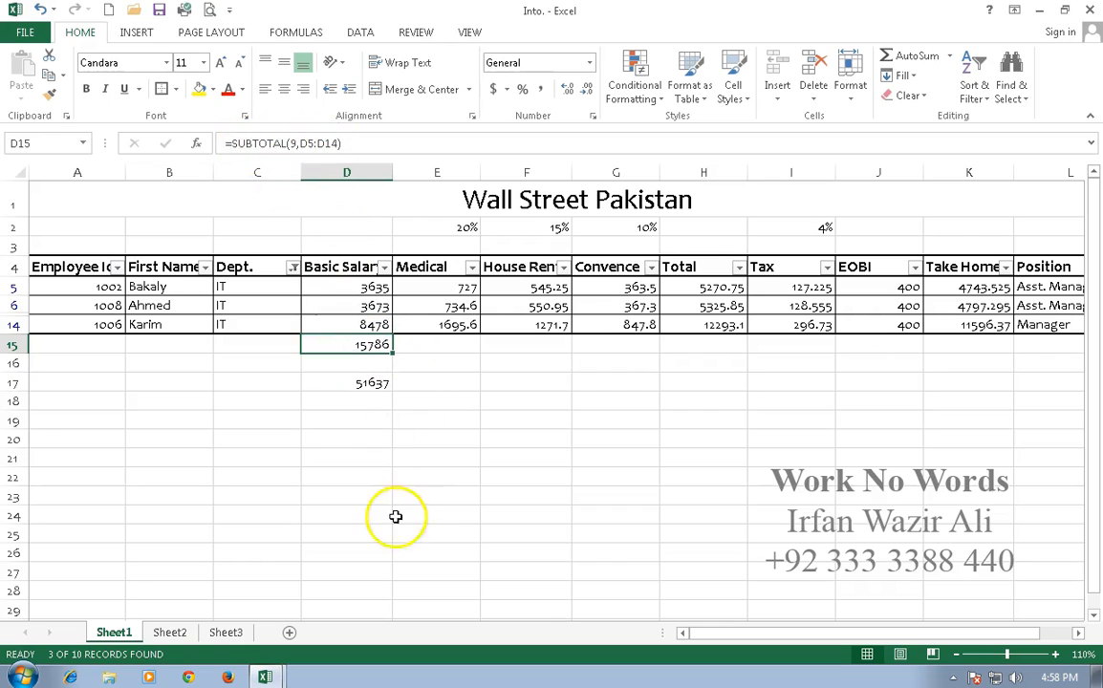
Step: Enter a SUBTOTAL formula in D19 using function number 9 (SUM) over D5:D14
left_click(360, 426)
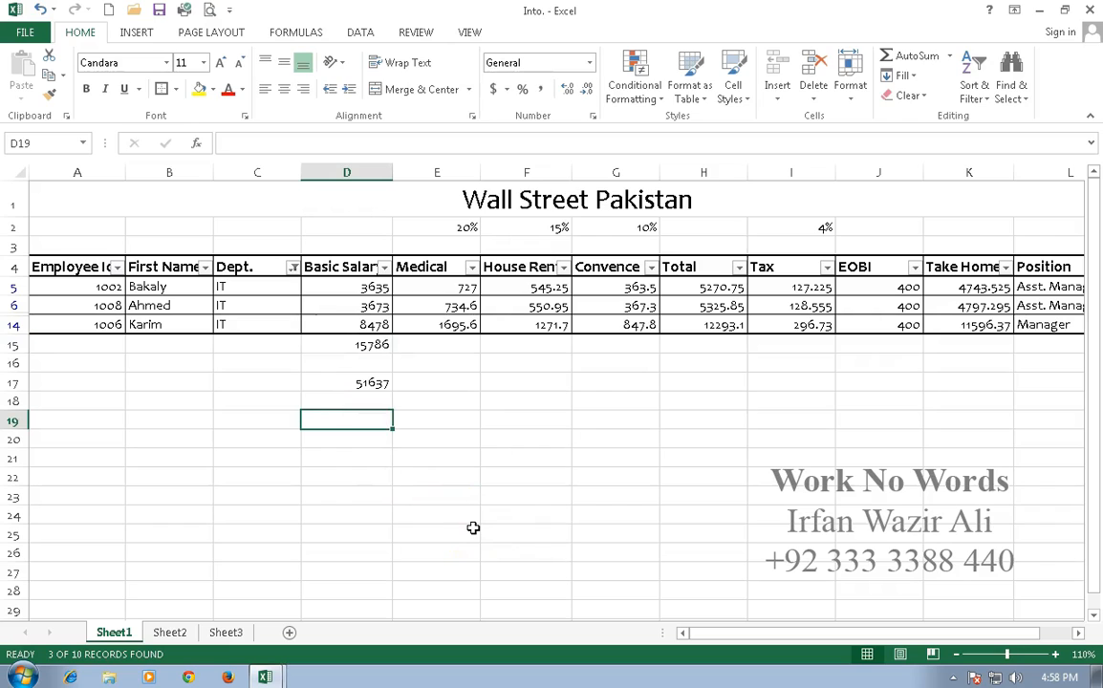
type("=subtotal(")
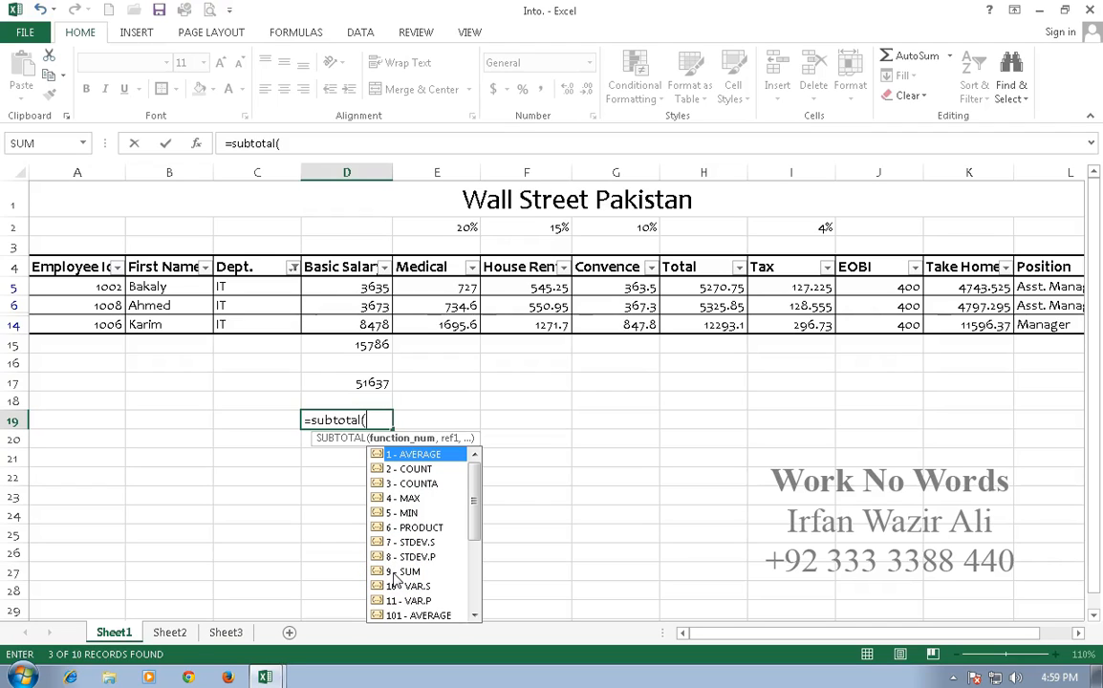
type("9,")
left_click_drag(364, 324, 366, 285)
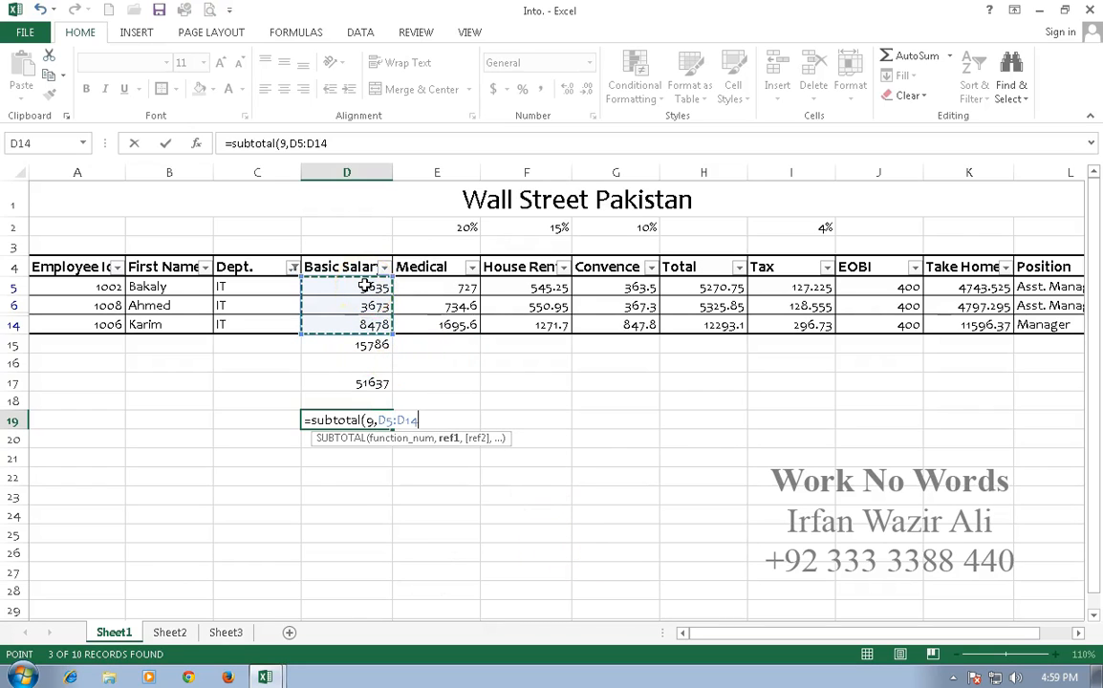
key("Return")
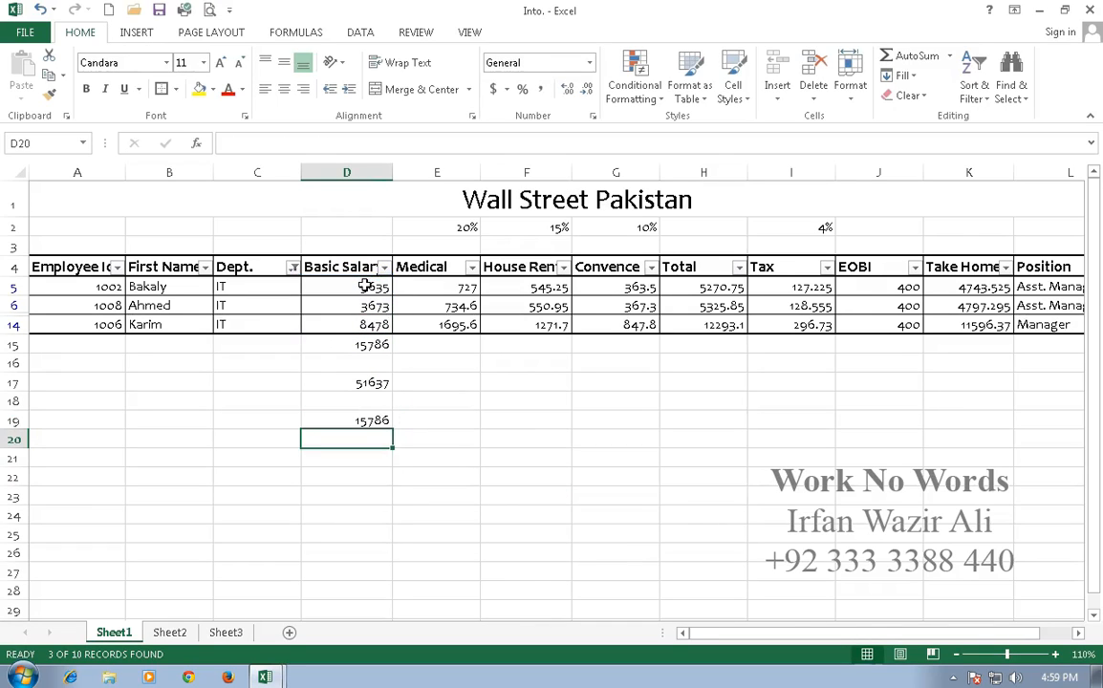